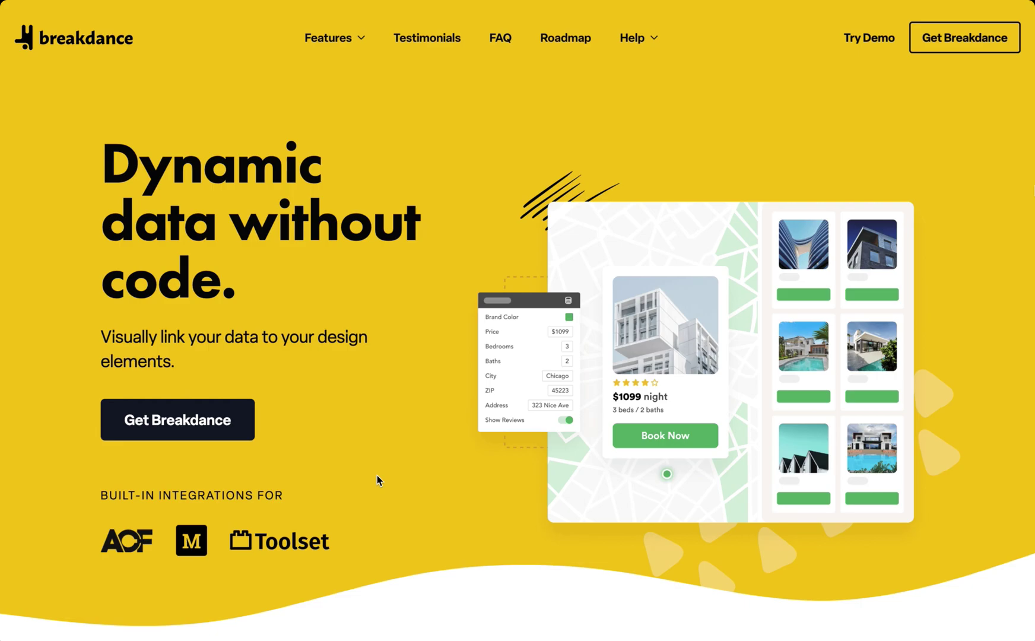
Scroll the Breakdance homepage to look over the Conditional Logic section
{"action": "scroll", "coordinate": [377, 481], "scroll_direction": "down", "scroll_amount": 10}
{"action": "scroll", "coordinate": [377, 481], "scroll_direction": "up", "scroll_amount": 1}
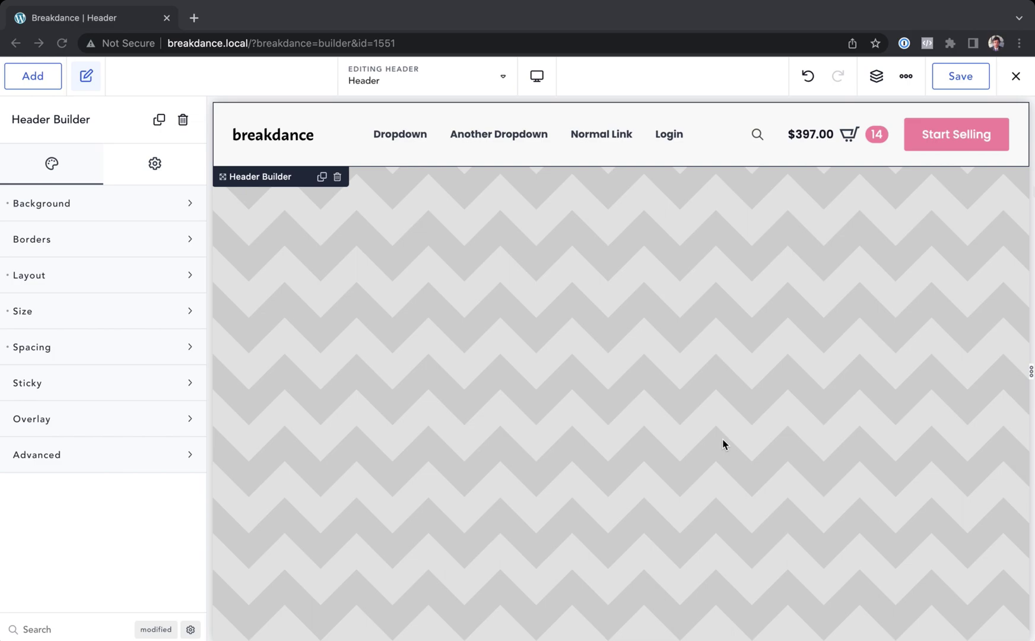
Select the header's Login dropdown and expand its Conditions settings
{"action": "left_click", "coordinate": [667, 139]}
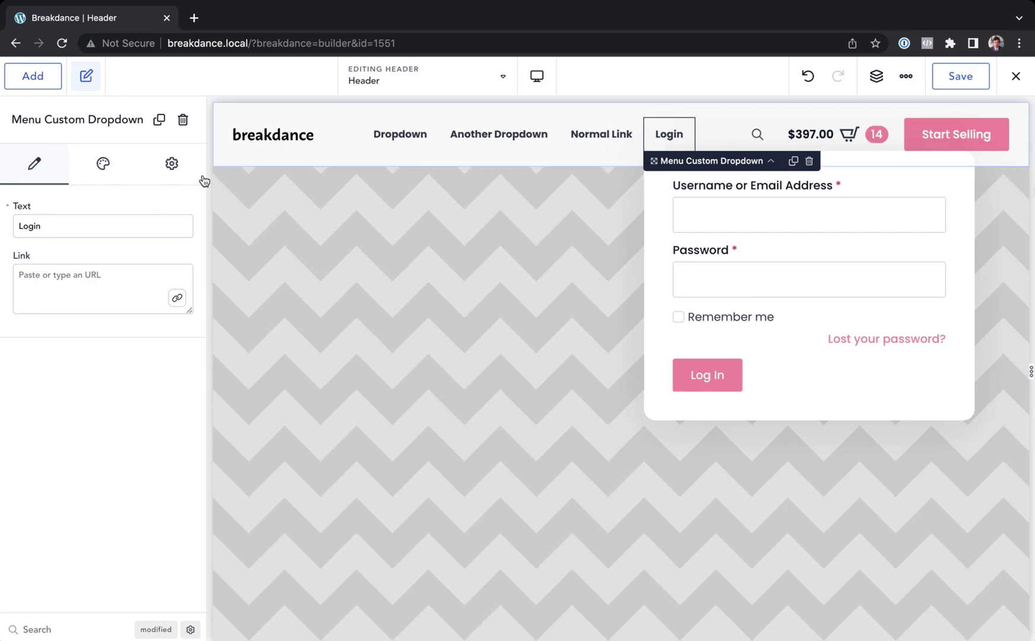
{"action": "left_click", "coordinate": [171, 166]}
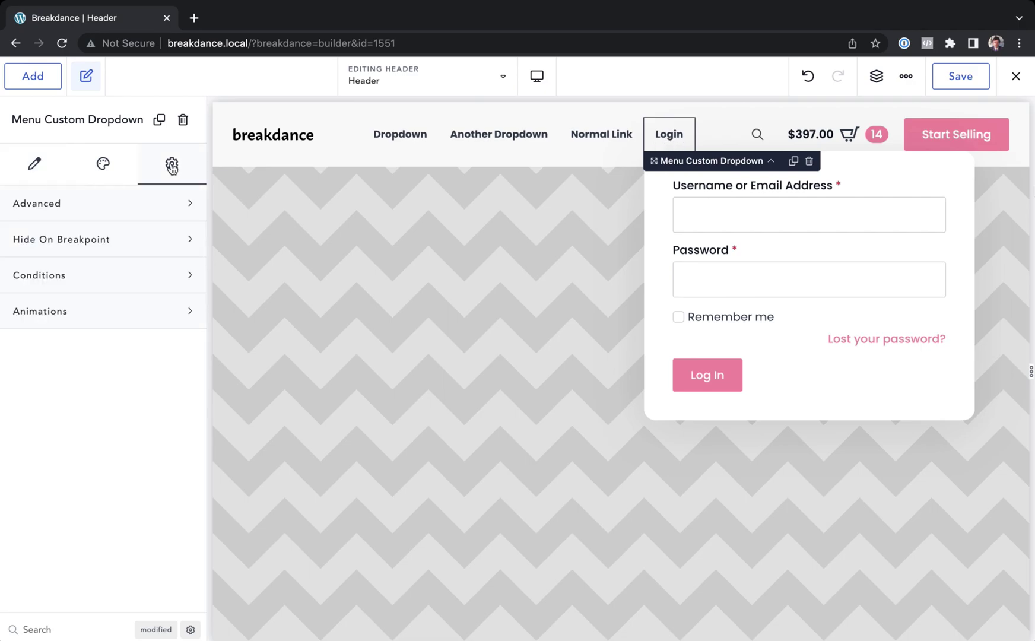
{"action": "left_click", "coordinate": [49, 282]}
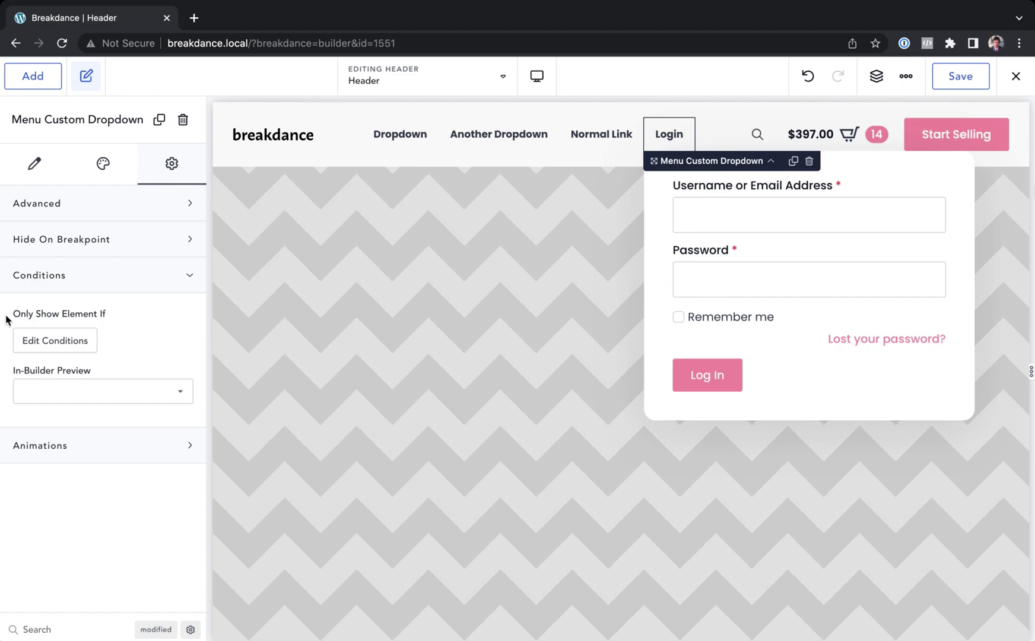
Add a User Logged In Status is logged out condition to the Login dropdown
{"action": "left_click", "coordinate": [55, 342]}
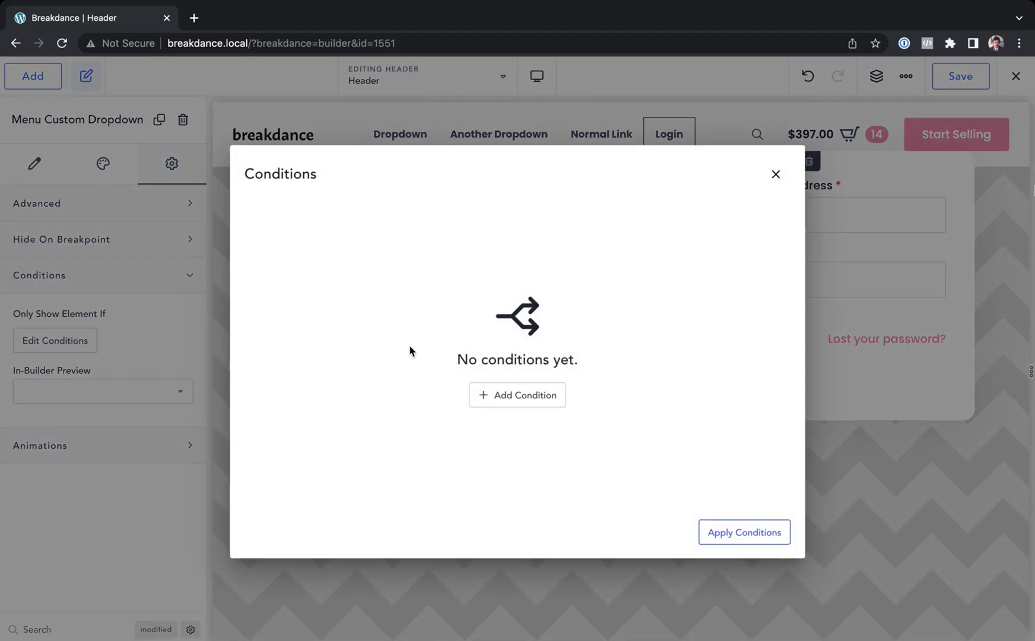
{"action": "left_click", "coordinate": [520, 397]}
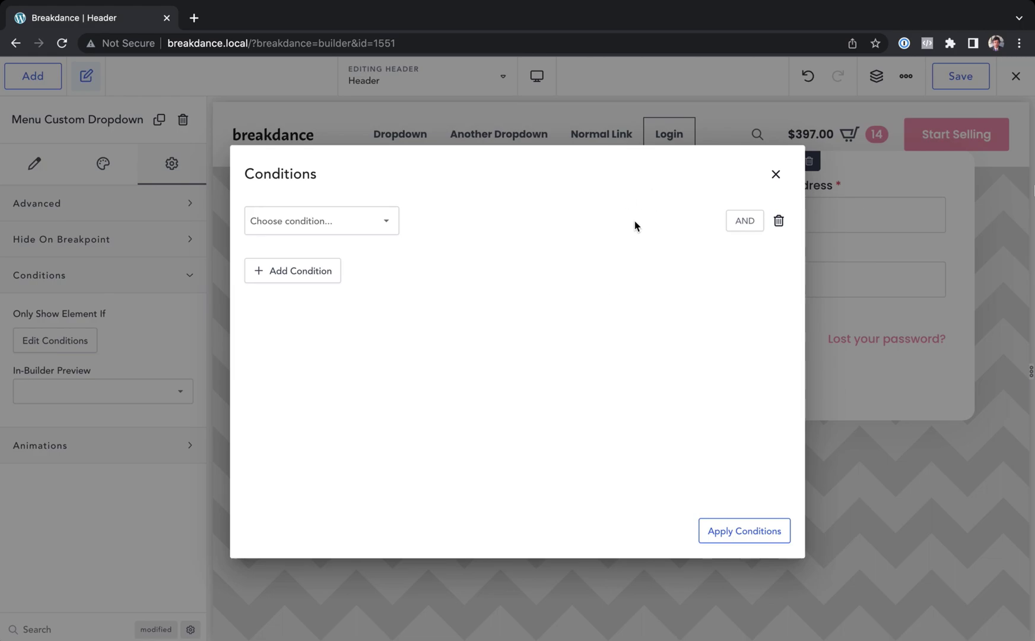
{"action": "left_click", "coordinate": [285, 226]}
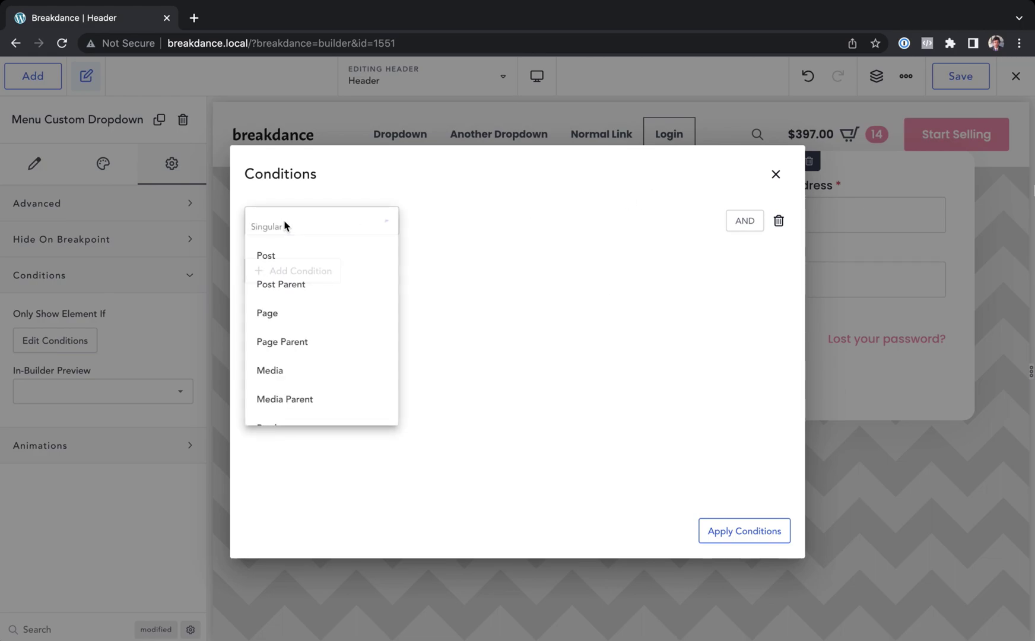
{"action": "scroll", "coordinate": [293, 293], "scroll_direction": "down", "scroll_amount": 5}
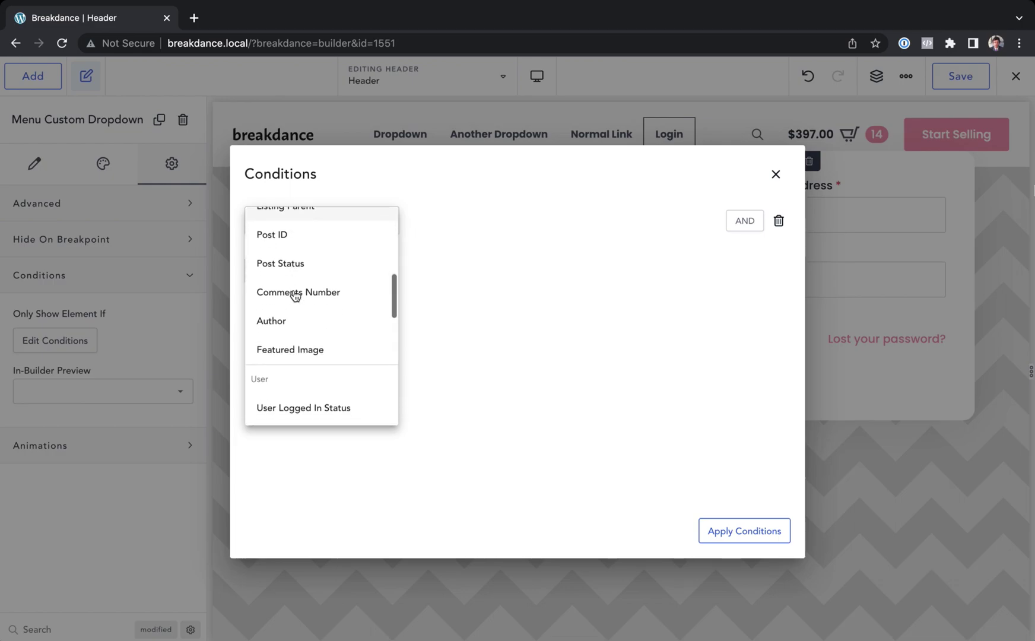
{"action": "scroll", "coordinate": [295, 296], "scroll_direction": "down", "scroll_amount": 3}
{"action": "left_click", "coordinate": [289, 324]}
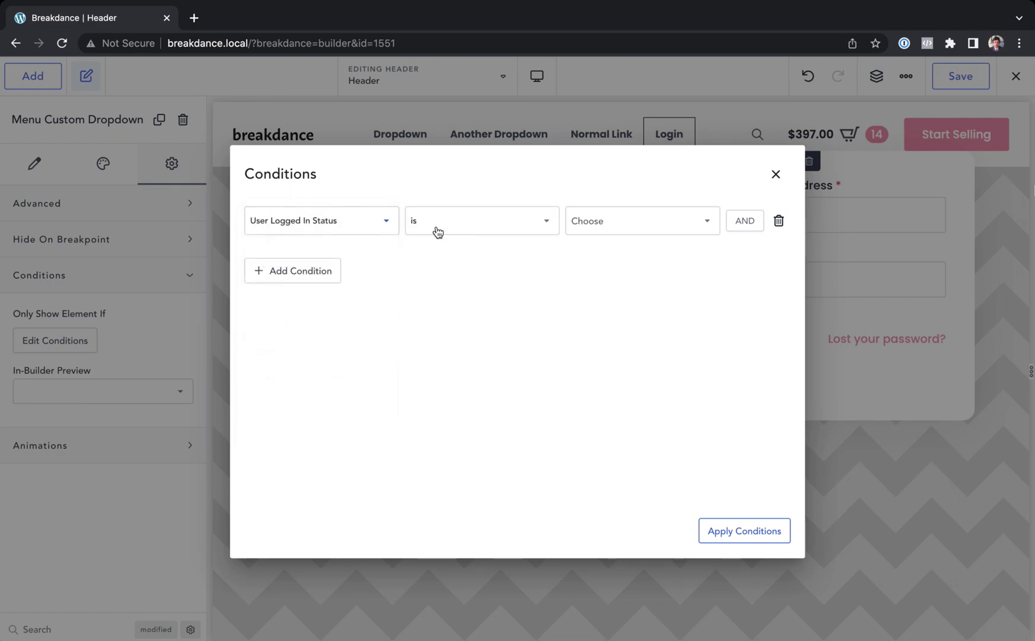
{"action": "left_click", "coordinate": [617, 221]}
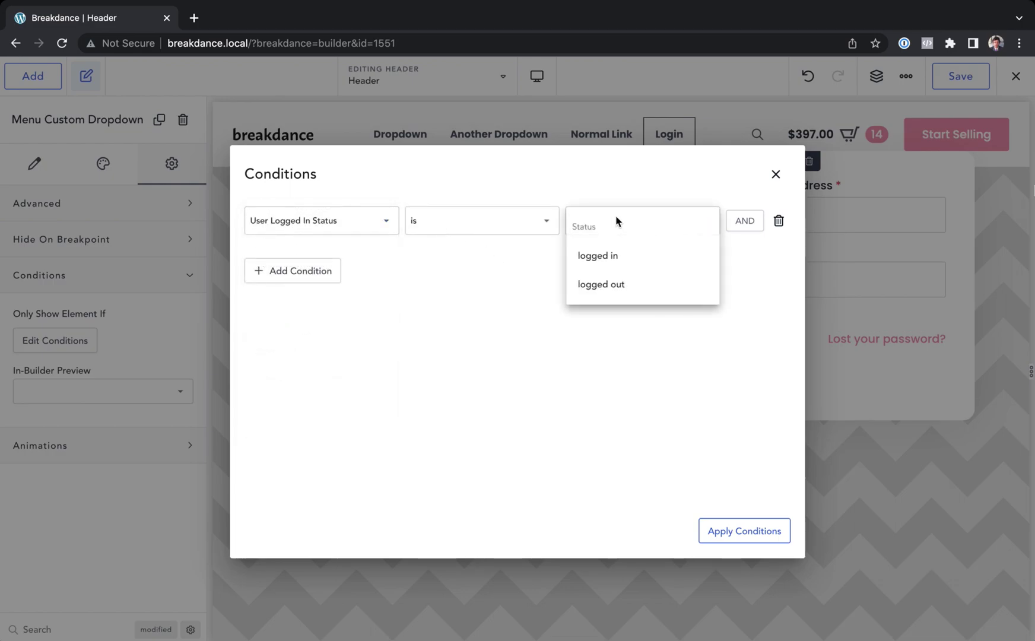
{"action": "left_click", "coordinate": [617, 286]}
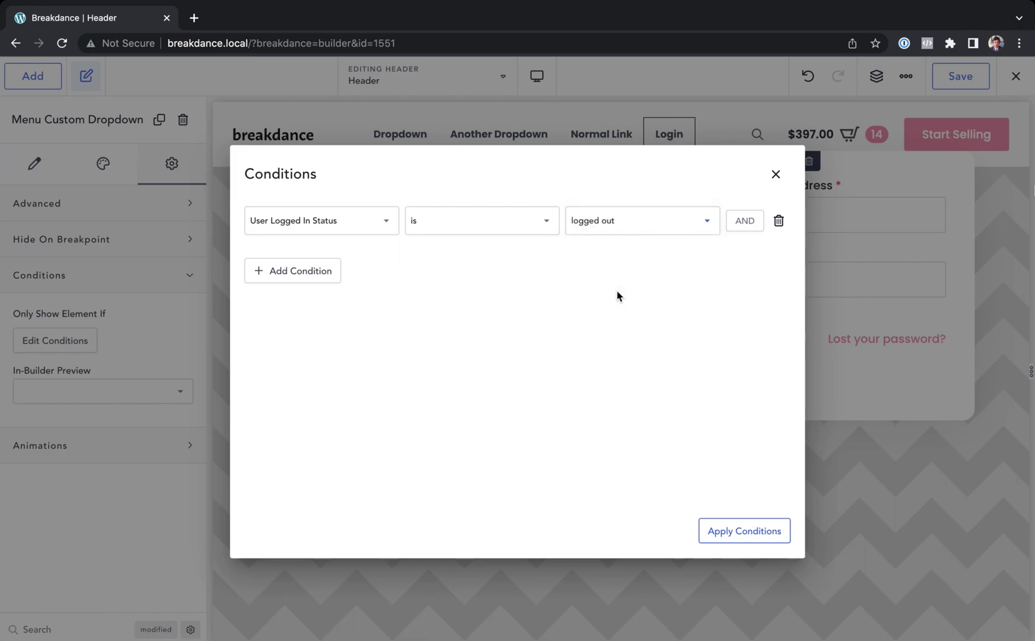
{"action": "left_click", "coordinate": [745, 532]}
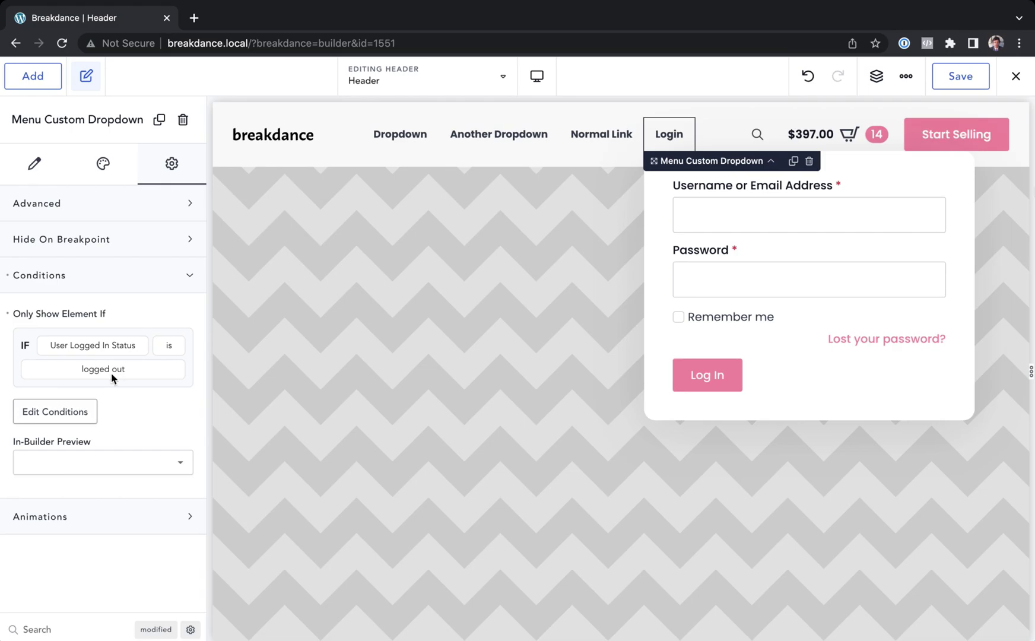
{"action": "left_click", "coordinate": [37, 76]}
Insert a Menu Link with text 'Account' linking to /account
{"action": "type", "text": "menu l"}
{"action": "key", "text": "Return"}
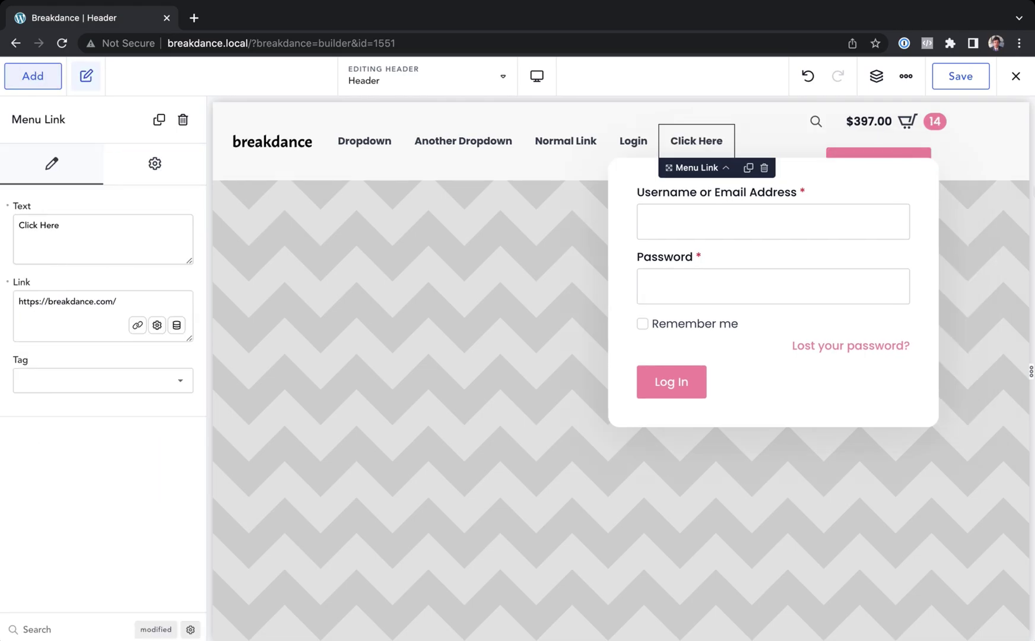
{"action": "triple_click", "coordinate": [76, 248]}
{"action": "type", "text": "Account"}
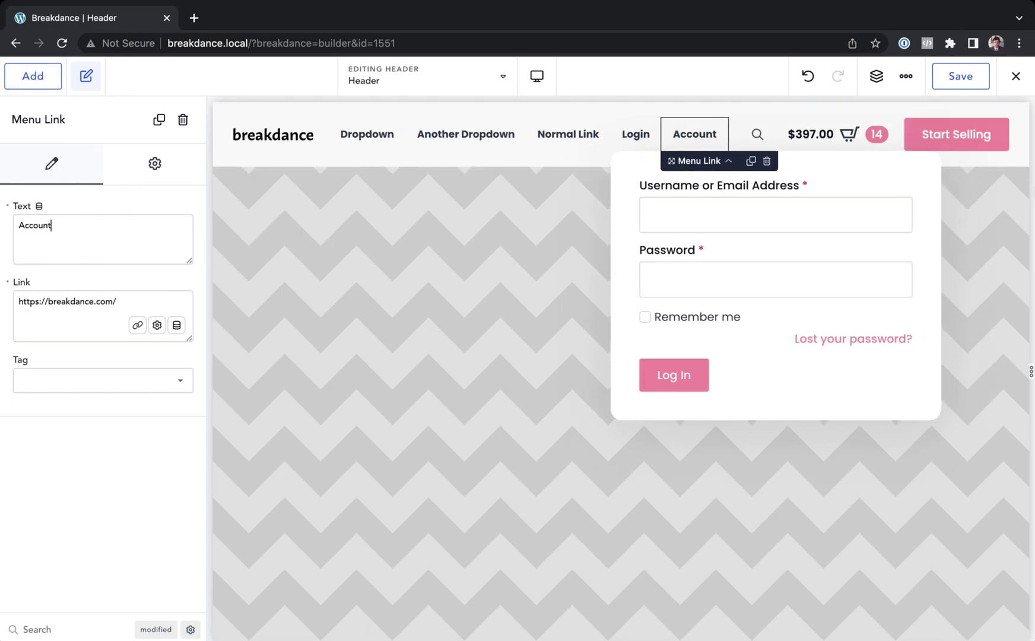
{"action": "key", "text": "super+a"}
{"action": "type", "text": "/account"}
Give the Account link a User Logged In Status is logged in condition
{"action": "left_click", "coordinate": [150, 169]}
{"action": "left_click", "coordinate": [72, 275]}
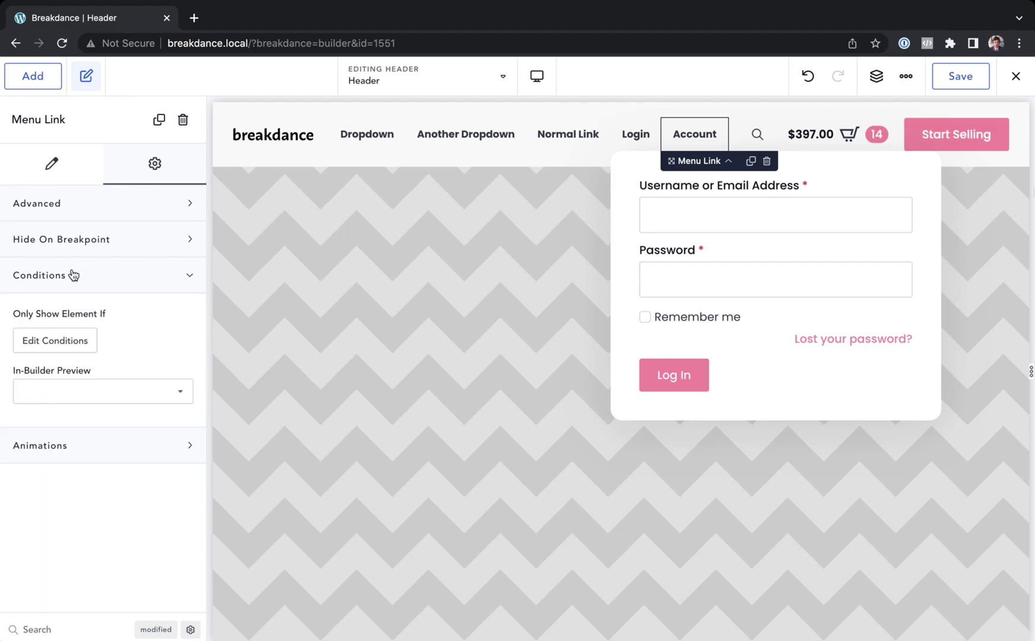
{"action": "left_click", "coordinate": [57, 340]}
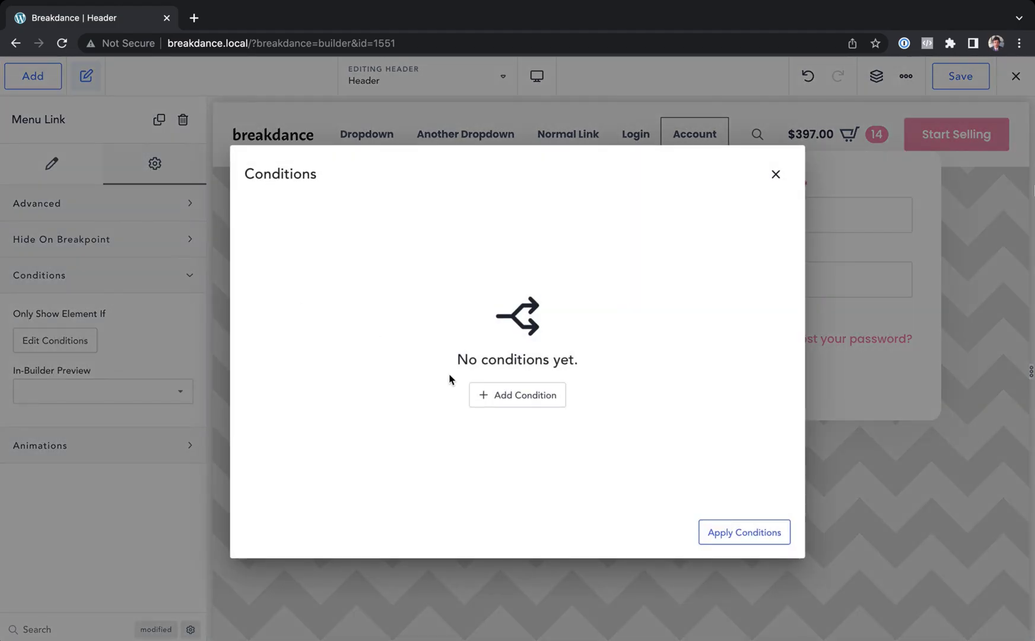
{"action": "left_click", "coordinate": [519, 396]}
{"action": "left_click", "coordinate": [349, 219]}
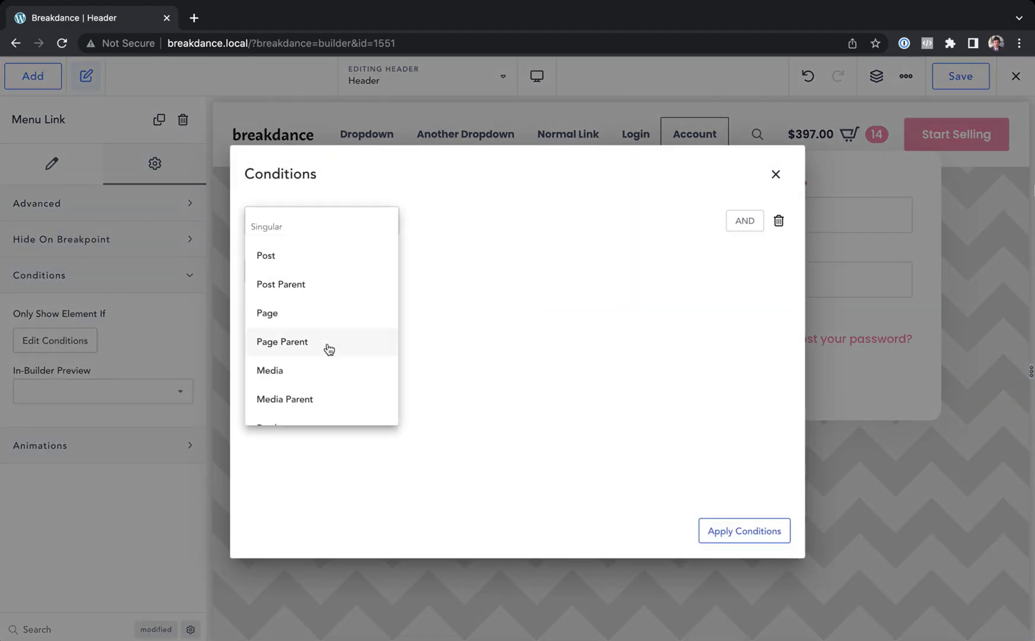
{"action": "scroll", "coordinate": [328, 349], "scroll_direction": "down", "scroll_amount": 5}
{"action": "left_click", "coordinate": [310, 254]}
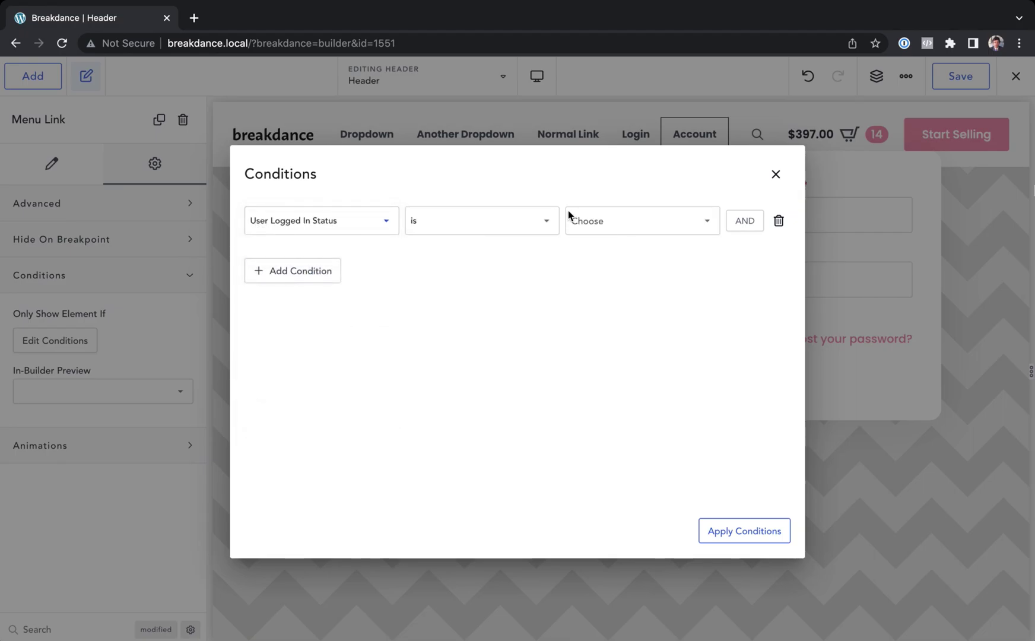
{"action": "left_click", "coordinate": [594, 216]}
{"action": "left_click", "coordinate": [628, 256]}
{"action": "left_click", "coordinate": [730, 536]}
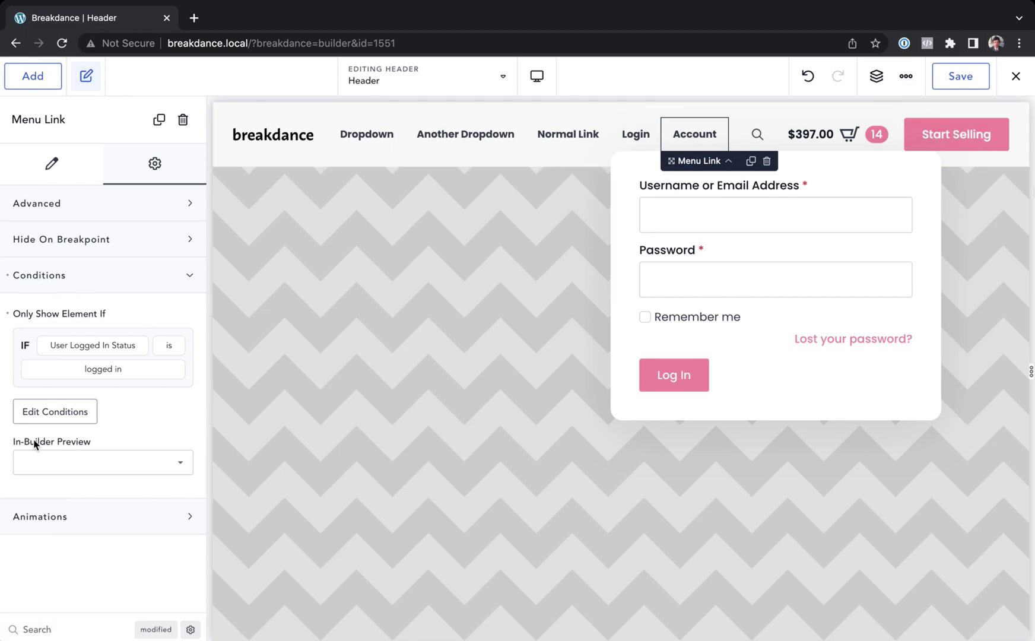
{"action": "left_click", "coordinate": [84, 462]}
{"action": "left_click", "coordinate": [102, 501]}
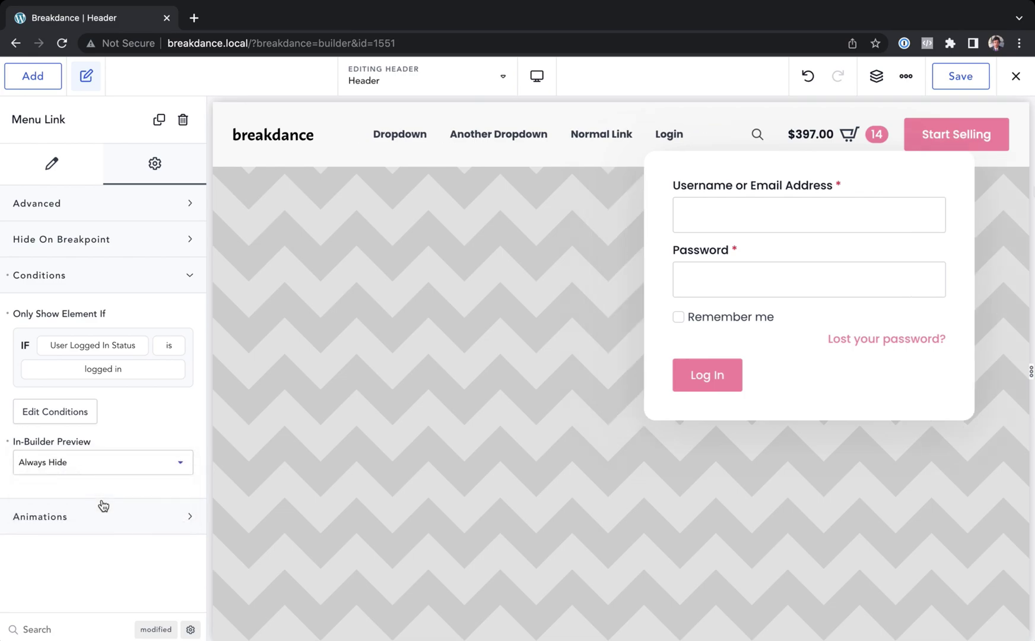
{"action": "left_click", "coordinate": [9, 442]}
{"action": "left_click", "coordinate": [634, 134]}
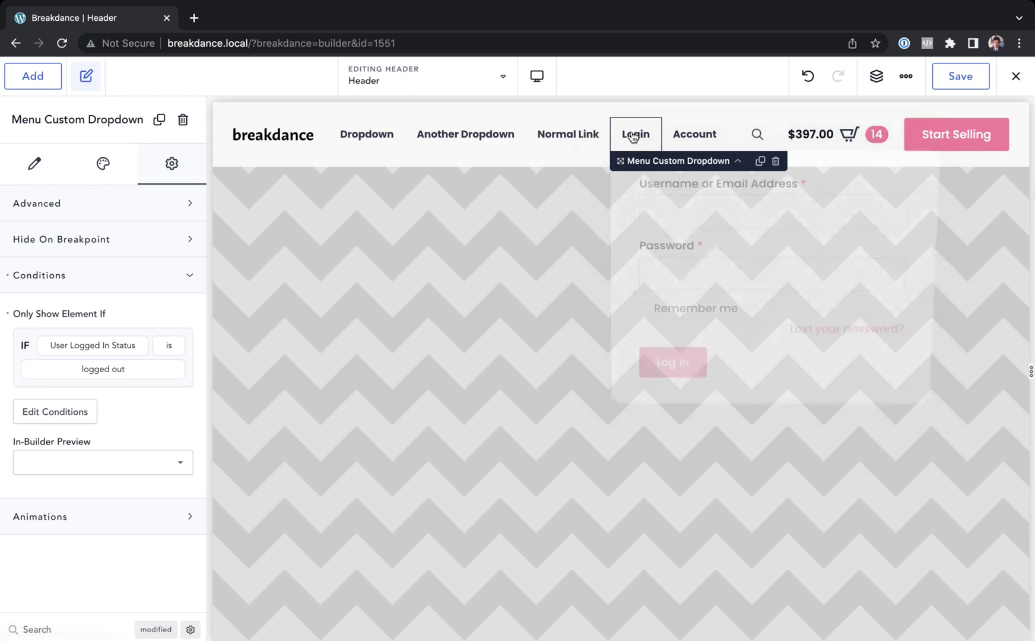
{"action": "left_click", "coordinate": [693, 136]}
{"action": "left_click", "coordinate": [634, 136]}
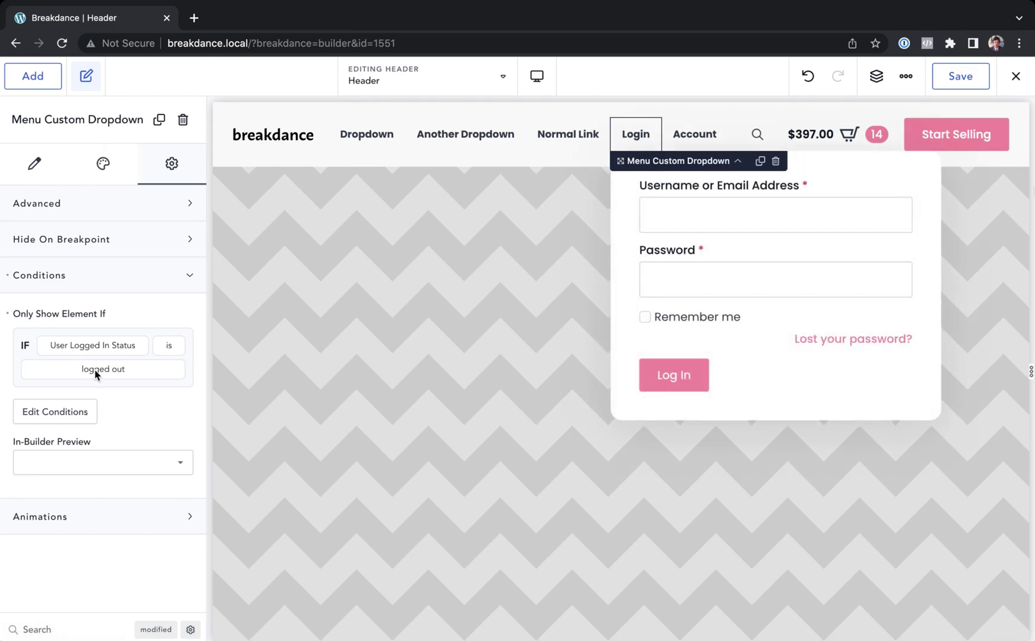
{"action": "left_click", "coordinate": [695, 136]}
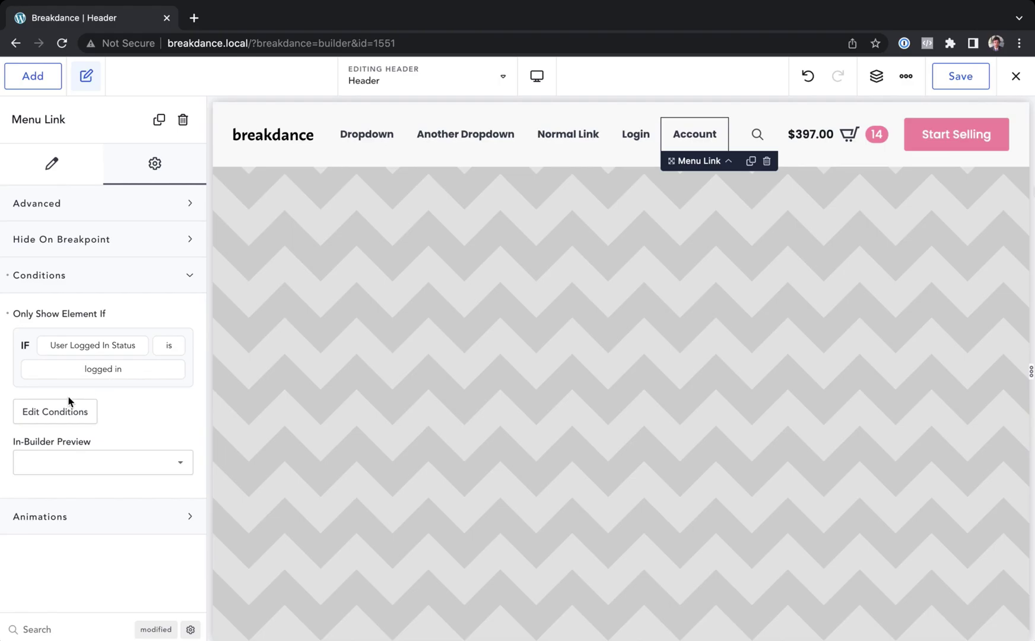
{"action": "left_click", "coordinate": [48, 413]}
{"action": "left_click", "coordinate": [348, 225]}
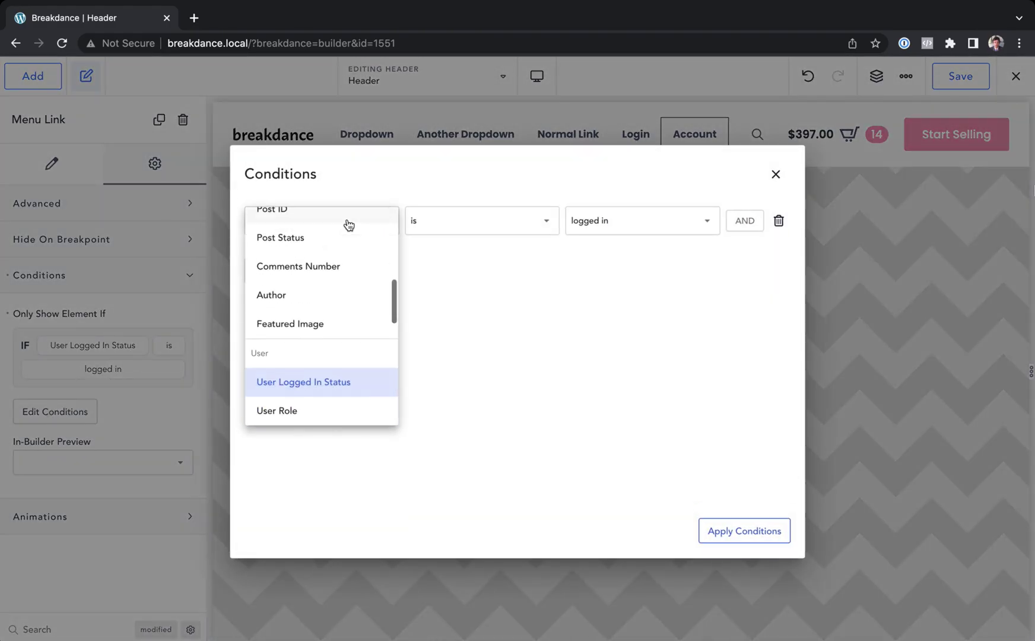
{"action": "scroll", "coordinate": [324, 270], "scroll_direction": "up", "scroll_amount": 10}
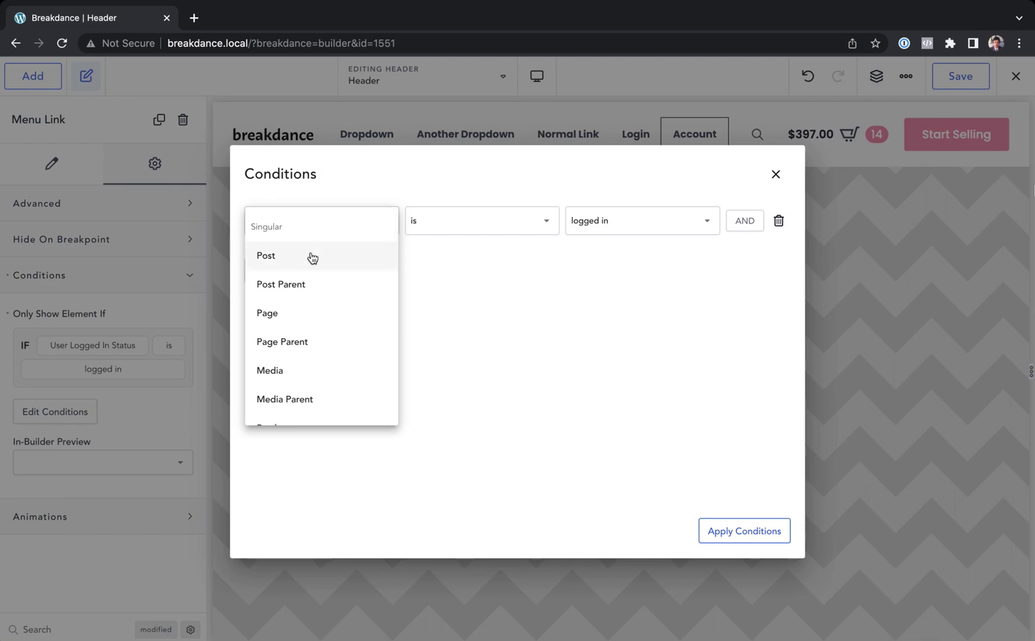
{"action": "scroll", "coordinate": [308, 286], "scroll_direction": "down", "scroll_amount": 1}
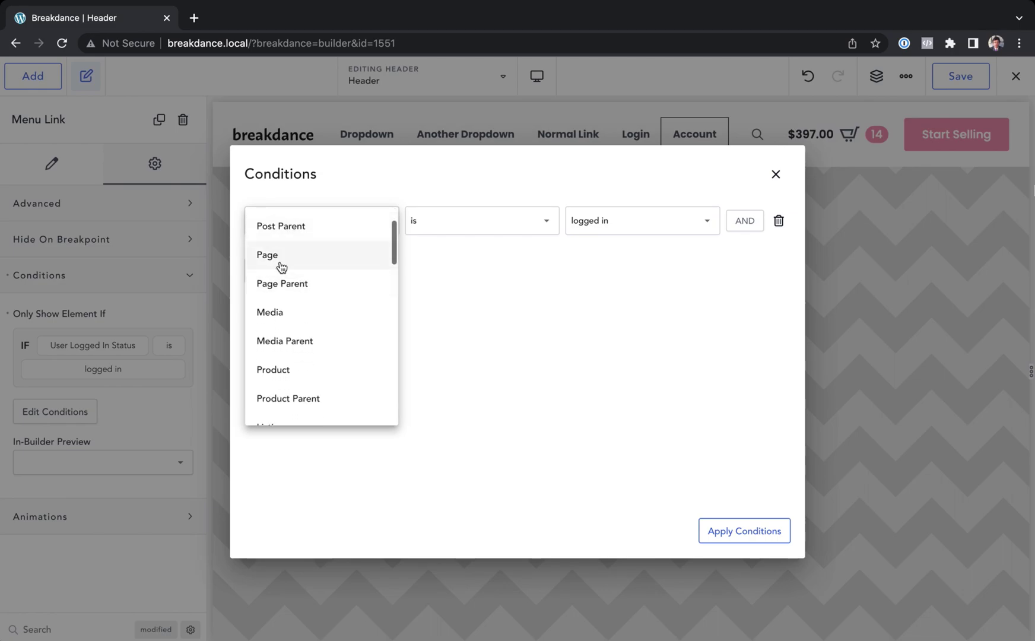
{"action": "scroll", "coordinate": [289, 283], "scroll_direction": "down", "scroll_amount": 2}
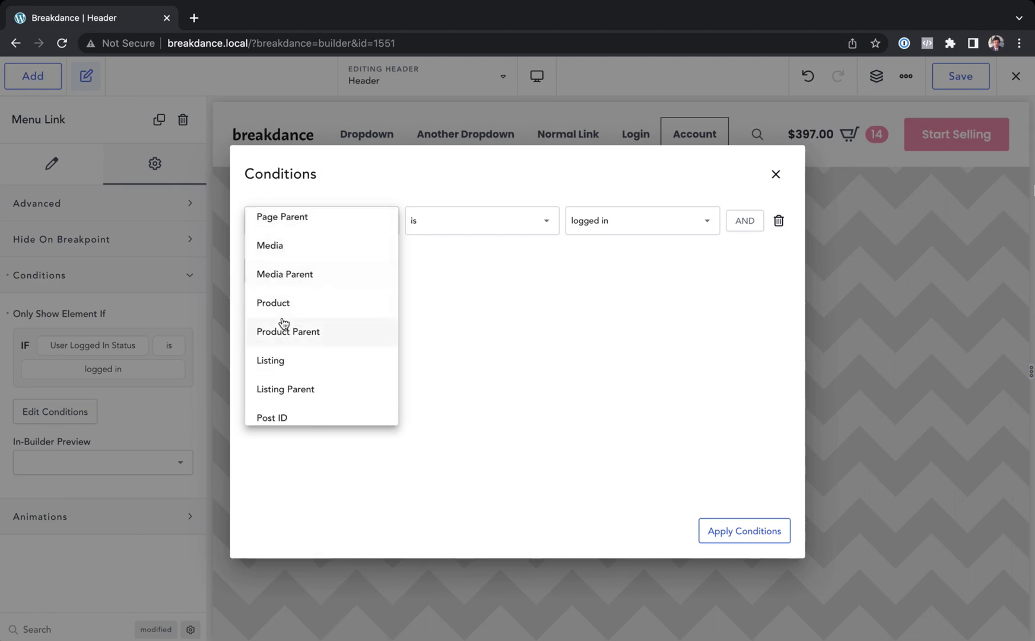
{"action": "scroll", "coordinate": [283, 311], "scroll_direction": "down", "scroll_amount": 3}
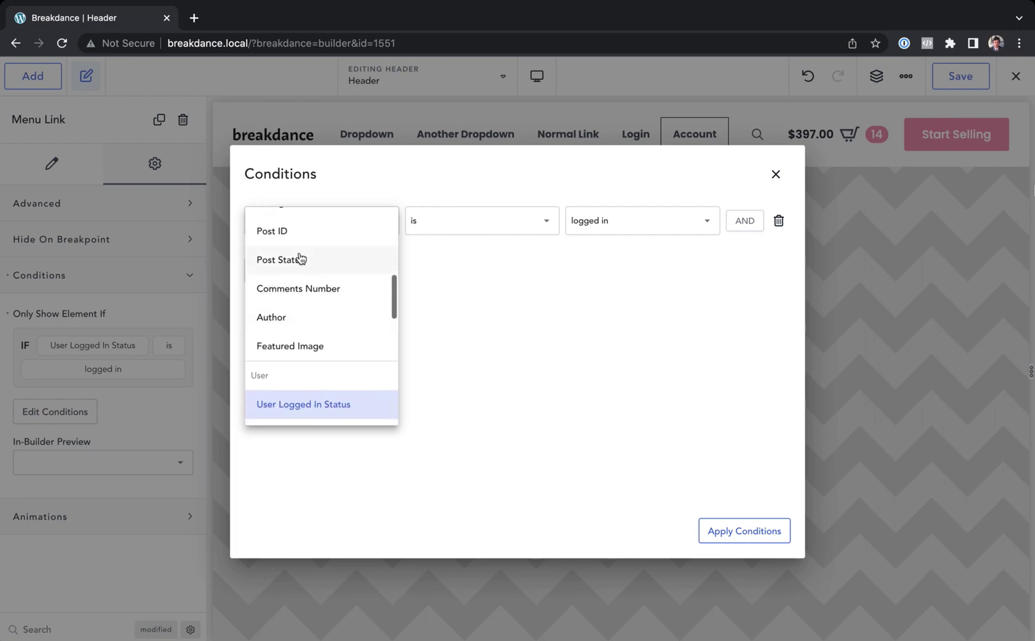
{"action": "scroll", "coordinate": [296, 289], "scroll_direction": "down", "scroll_amount": 1}
{"action": "scroll", "coordinate": [296, 289], "scroll_direction": "down", "scroll_amount": 5}
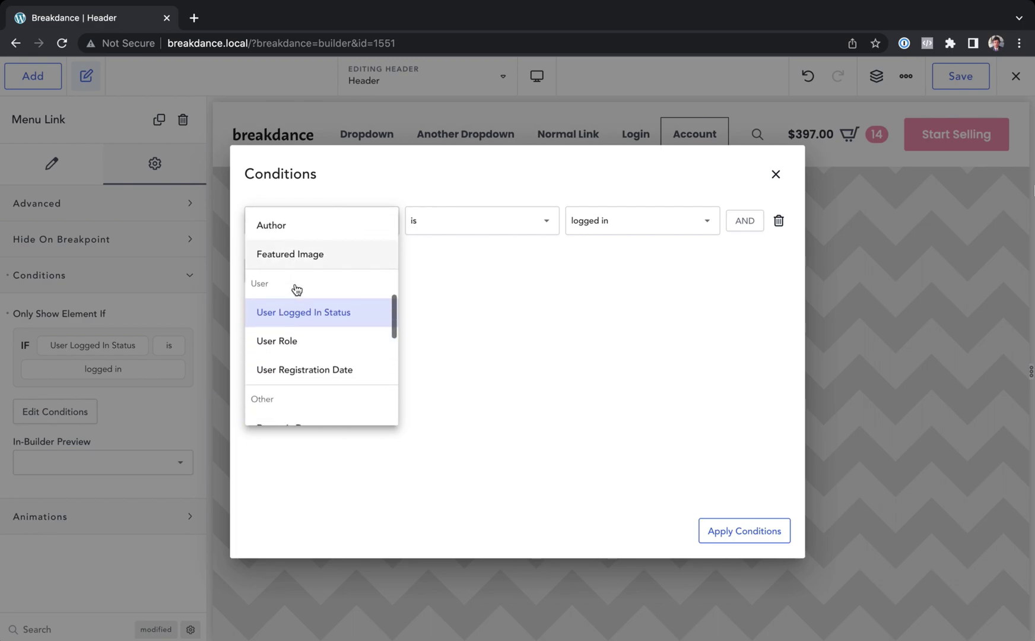
{"action": "scroll", "coordinate": [296, 289], "scroll_direction": "down", "scroll_amount": 2}
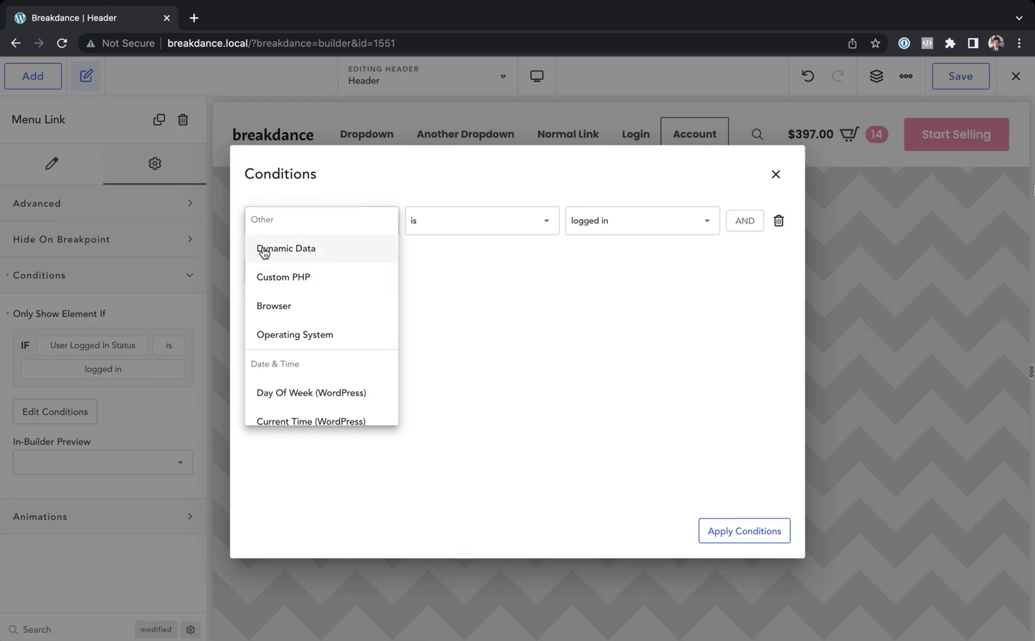
{"action": "left_click", "coordinate": [300, 251]}
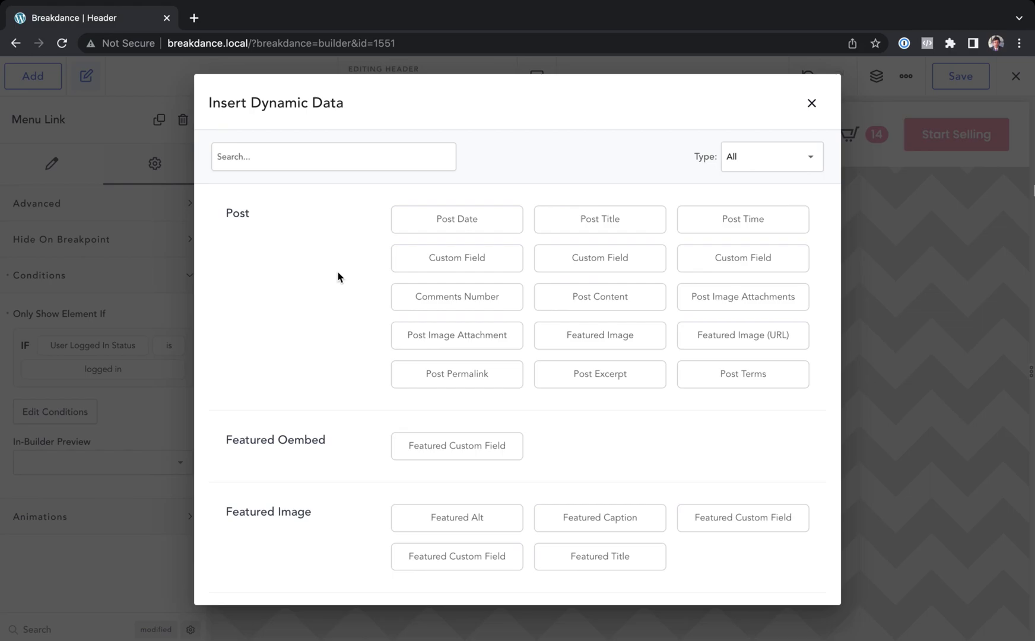
Test an ACF Image Field condition as 'is not empty', then 'is empty', and delete it
{"action": "scroll", "coordinate": [338, 291], "scroll_direction": "down", "scroll_amount": 5}
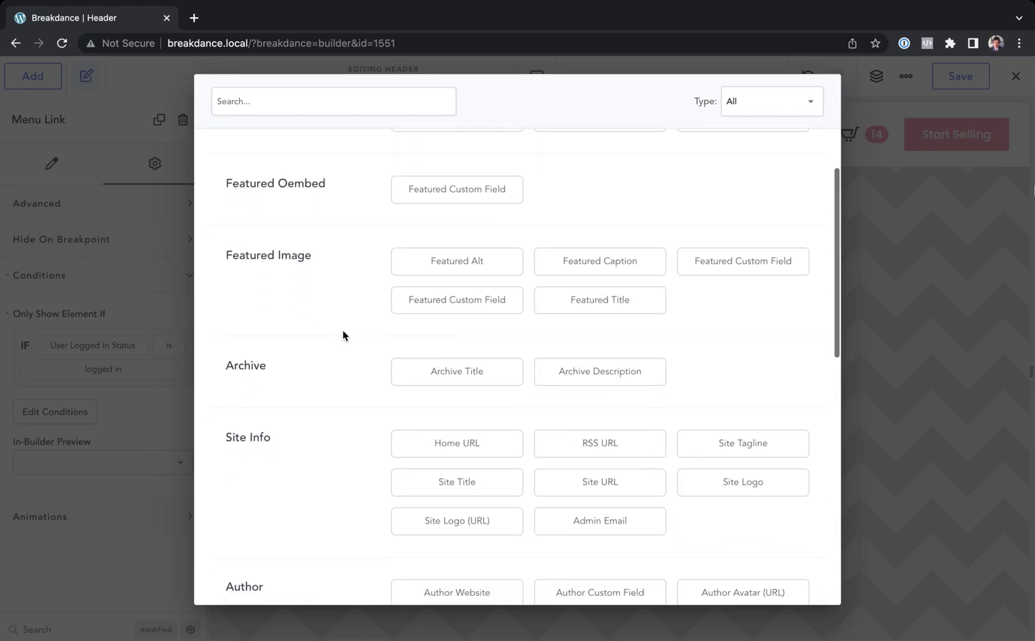
{"action": "scroll", "coordinate": [342, 336], "scroll_direction": "down", "scroll_amount": 10}
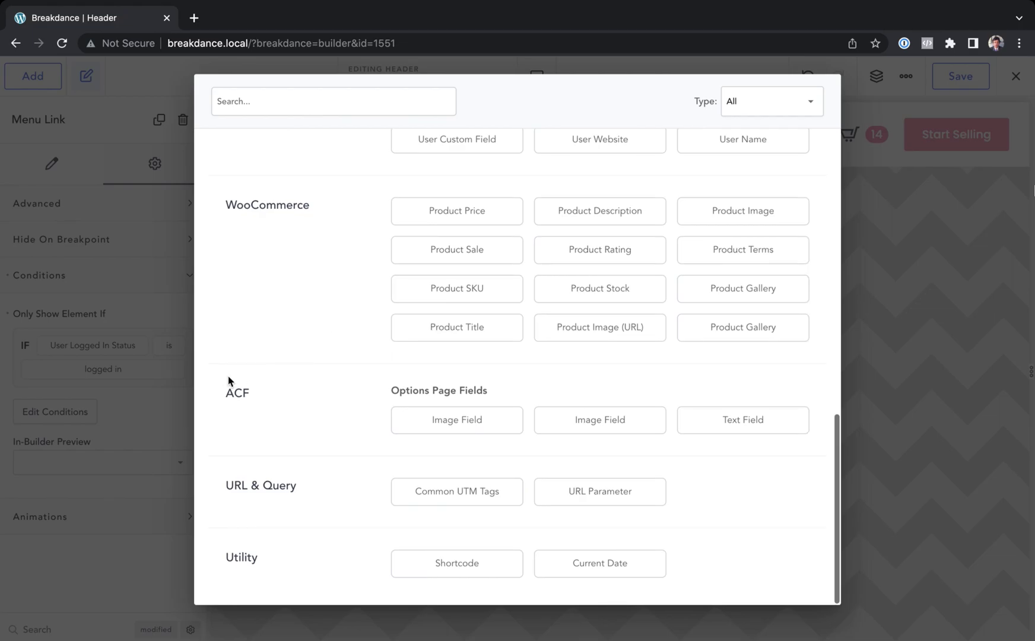
{"action": "left_click", "coordinate": [441, 425]}
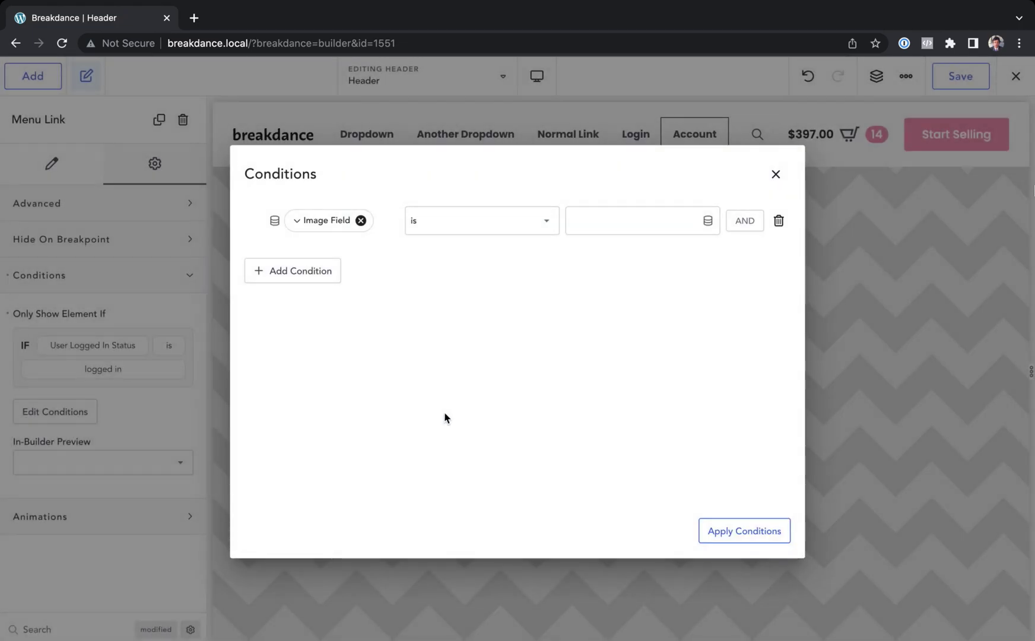
{"action": "left_click", "coordinate": [450, 231]}
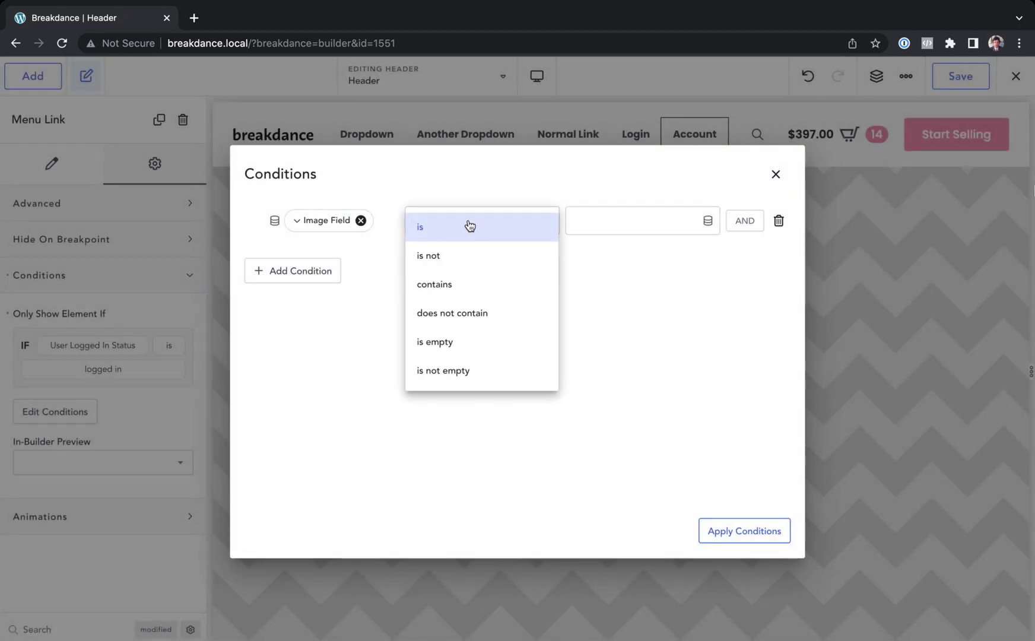
{"action": "left_click", "coordinate": [450, 371]}
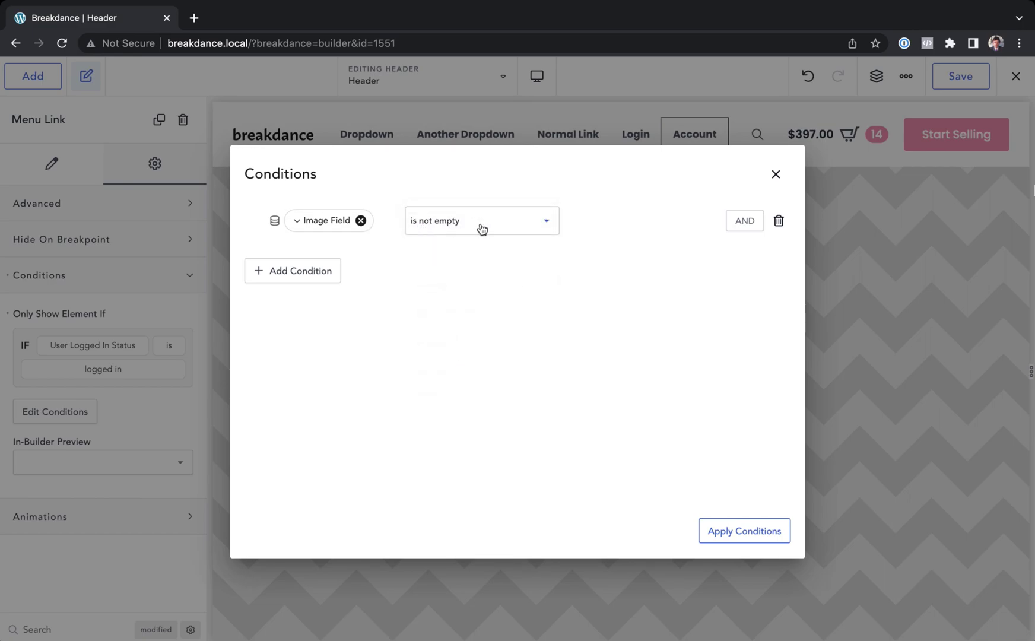
{"action": "left_click", "coordinate": [500, 219]}
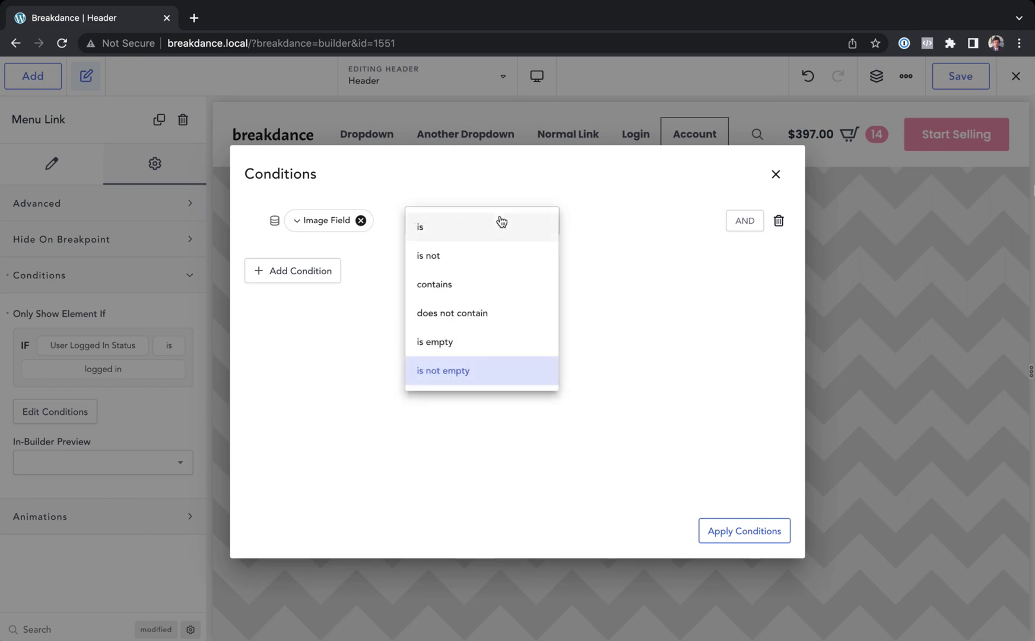
{"action": "left_click", "coordinate": [472, 342]}
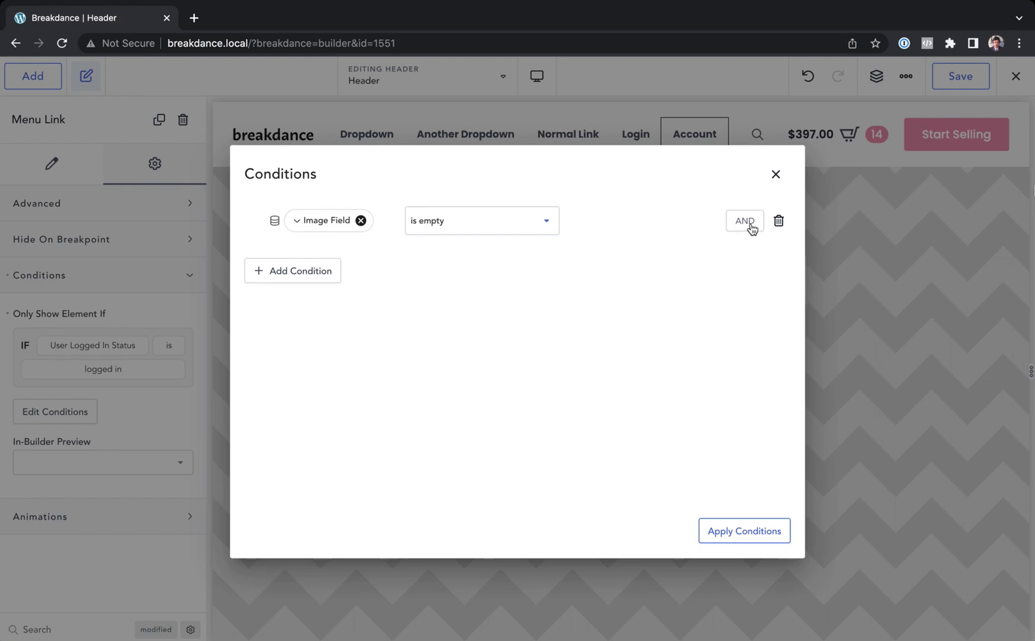
{"action": "left_click", "coordinate": [779, 221]}
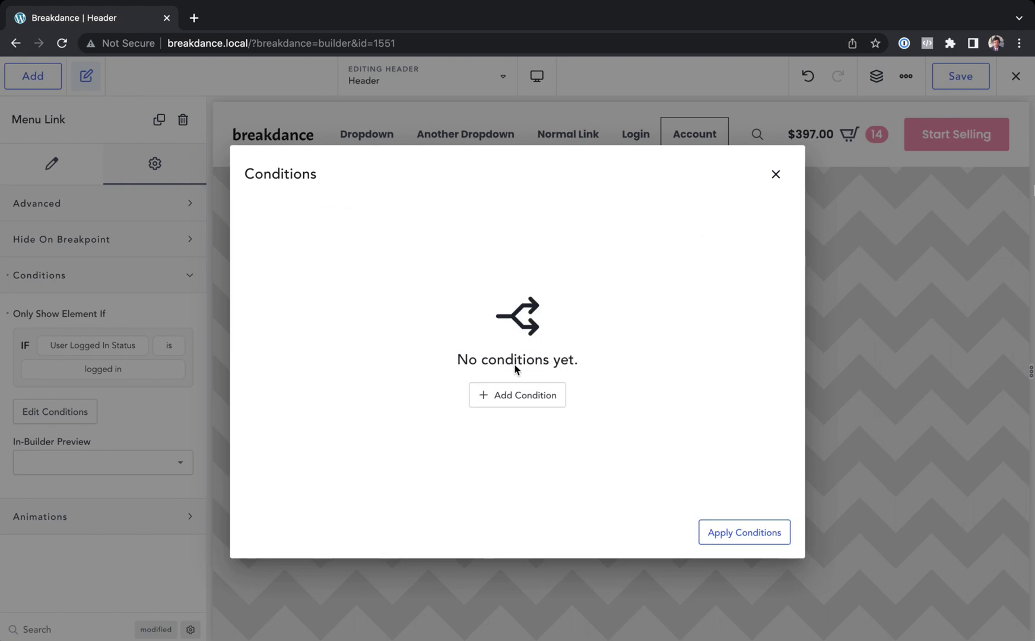
Add a condition that the current Page is My Page
{"action": "left_click", "coordinate": [525, 398]}
{"action": "left_click", "coordinate": [324, 215]}
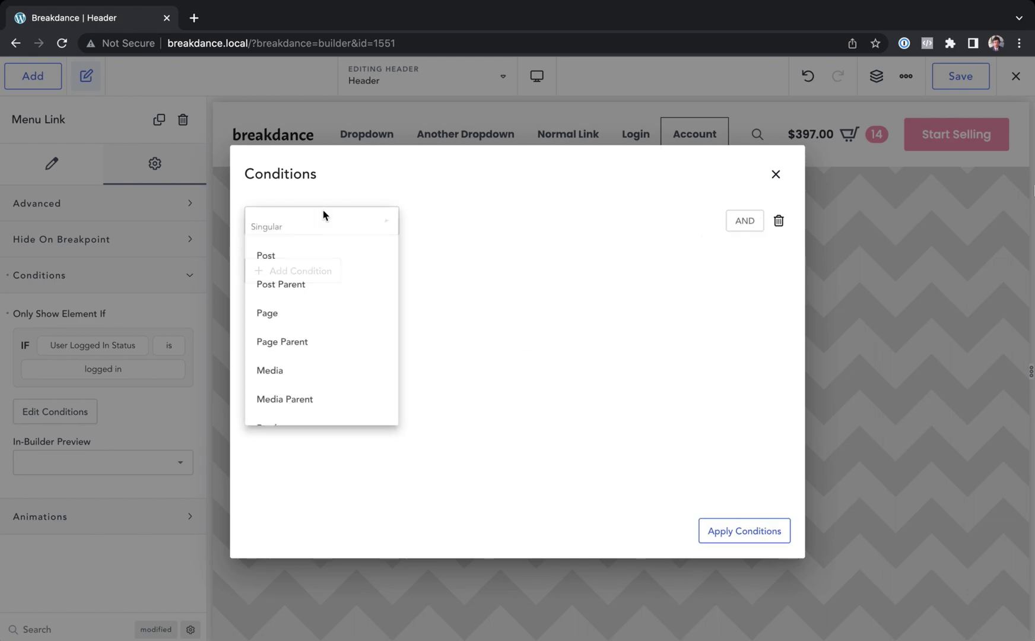
{"action": "left_click", "coordinate": [295, 312]}
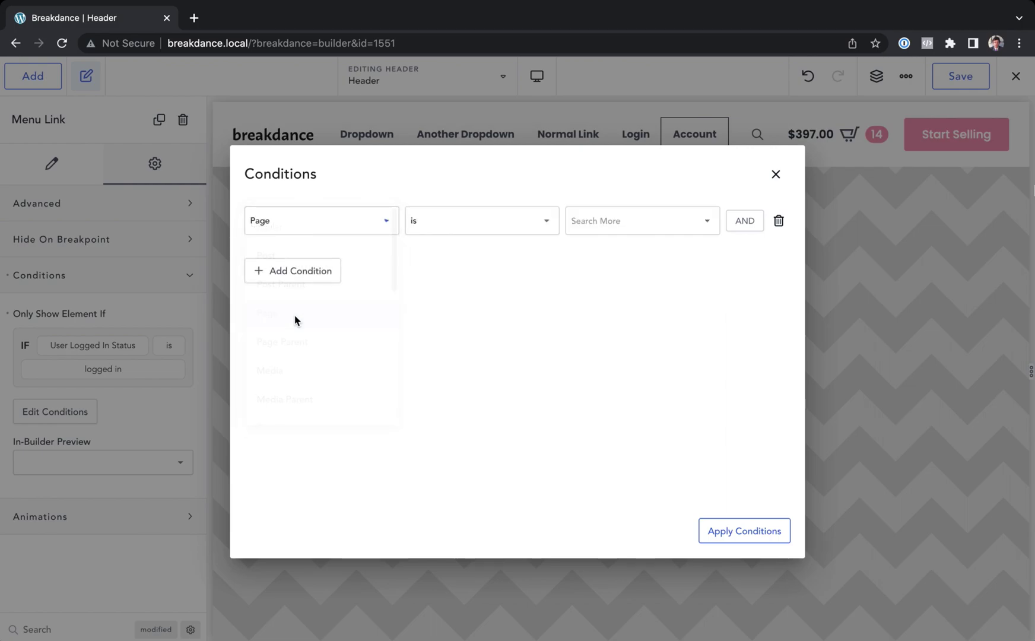
{"action": "left_click", "coordinate": [652, 210]}
{"action": "left_click", "coordinate": [656, 360]}
{"action": "left_click", "coordinate": [359, 262]}
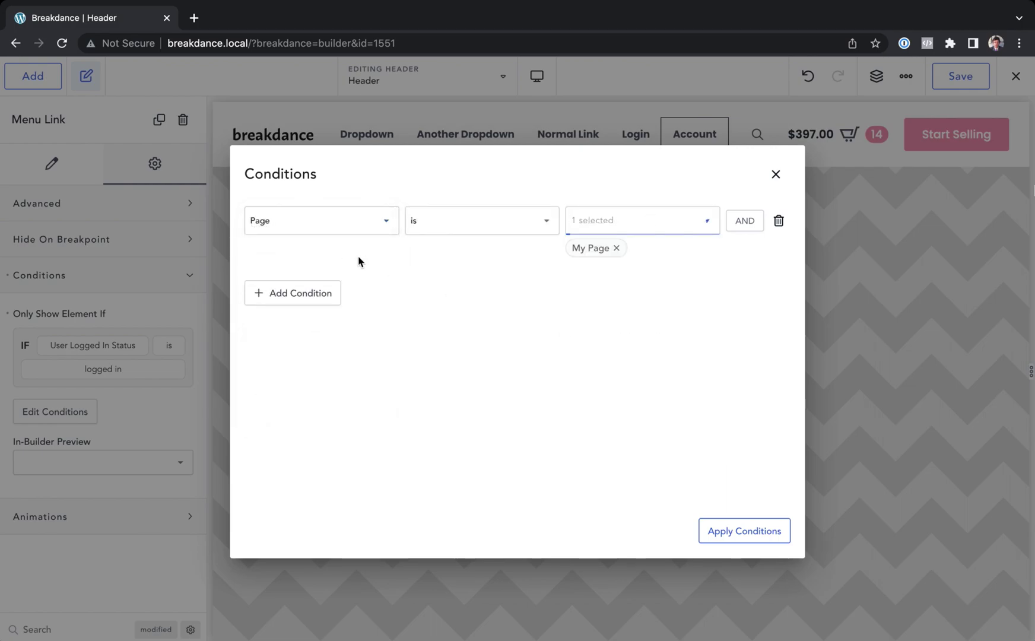
AND it with User Logged In Status is logged in, and start an empty OR row
{"action": "left_click", "coordinate": [745, 220]}
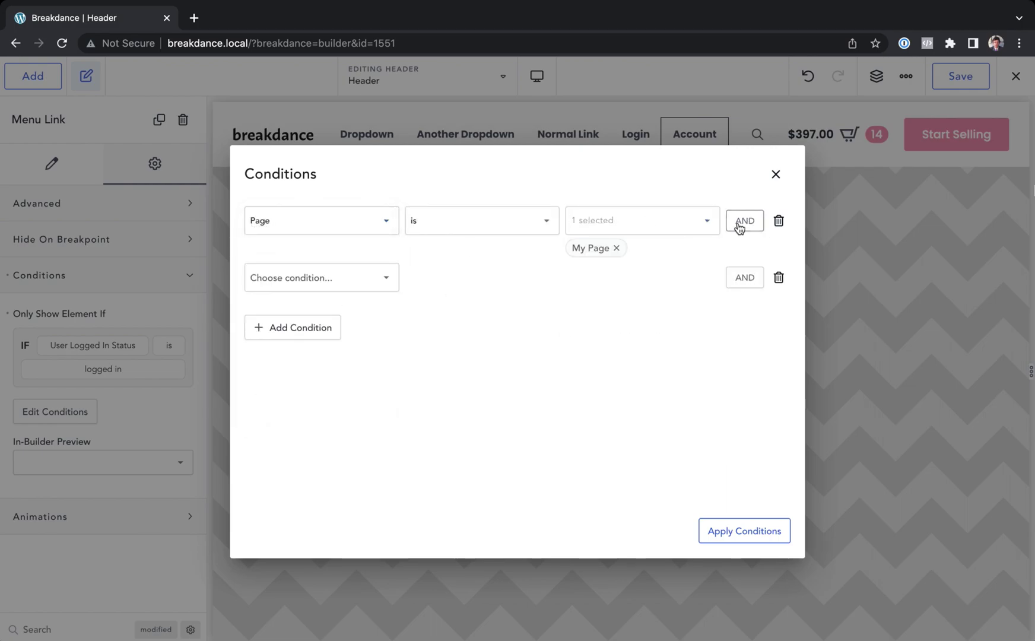
{"action": "left_click", "coordinate": [384, 288]}
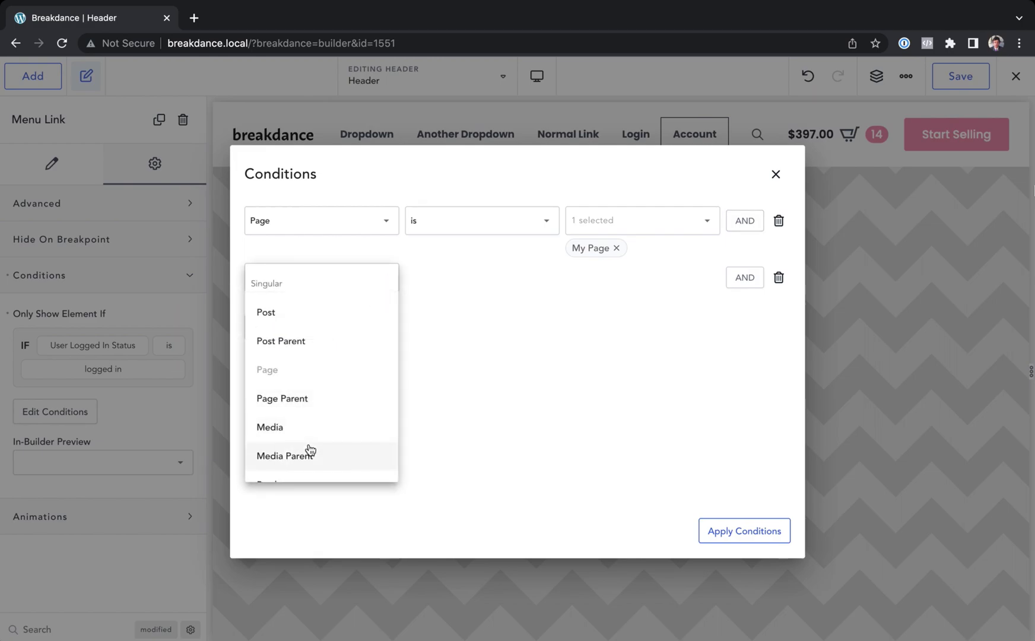
{"action": "scroll", "coordinate": [308, 449], "scroll_direction": "down", "scroll_amount": 10}
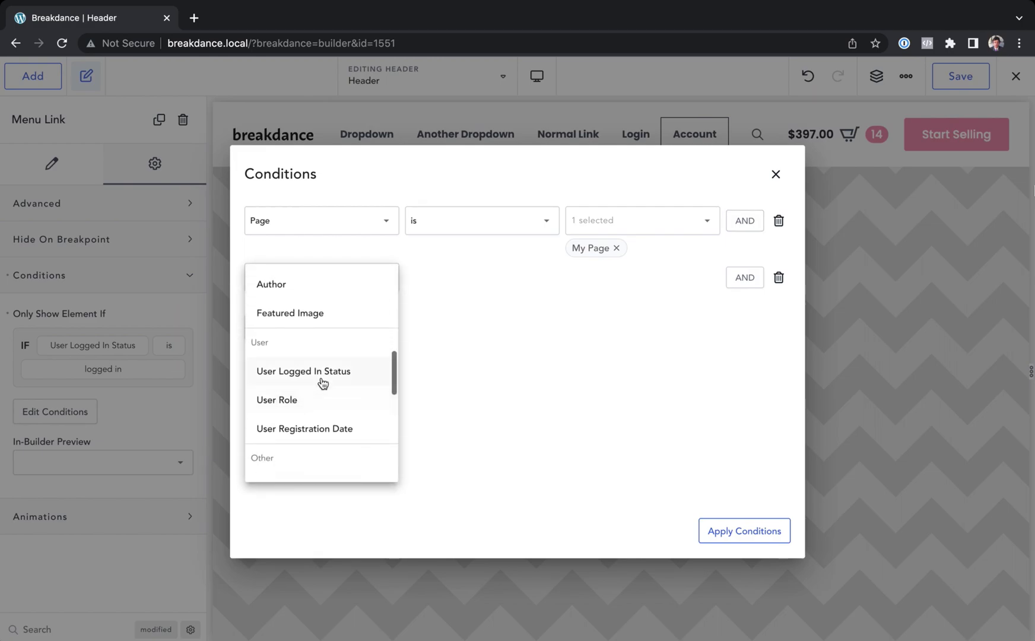
{"action": "left_click", "coordinate": [322, 383]}
{"action": "left_click", "coordinate": [647, 287]}
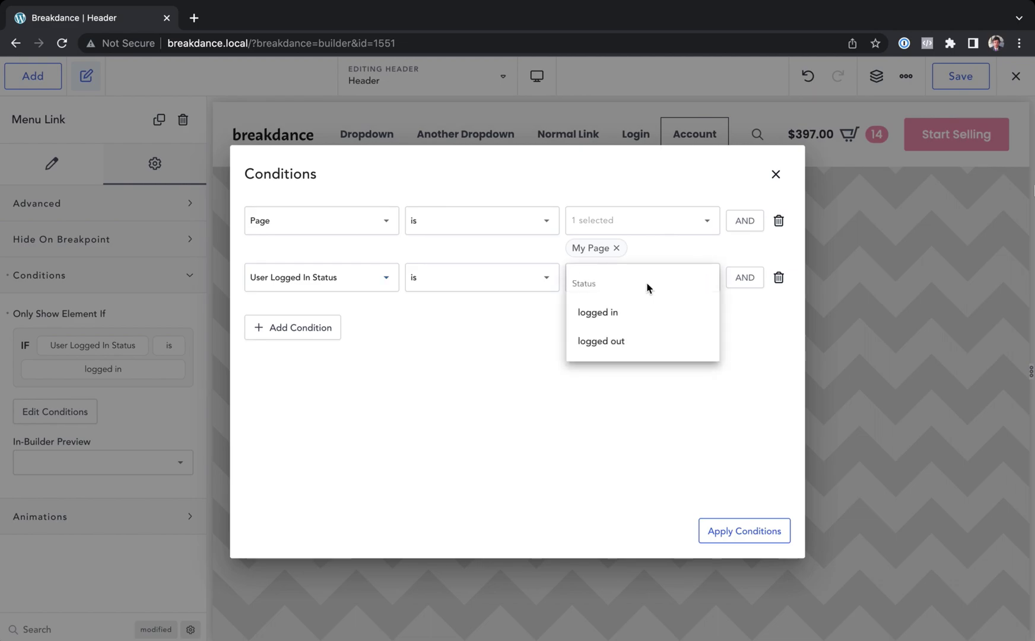
{"action": "left_click", "coordinate": [644, 319]}
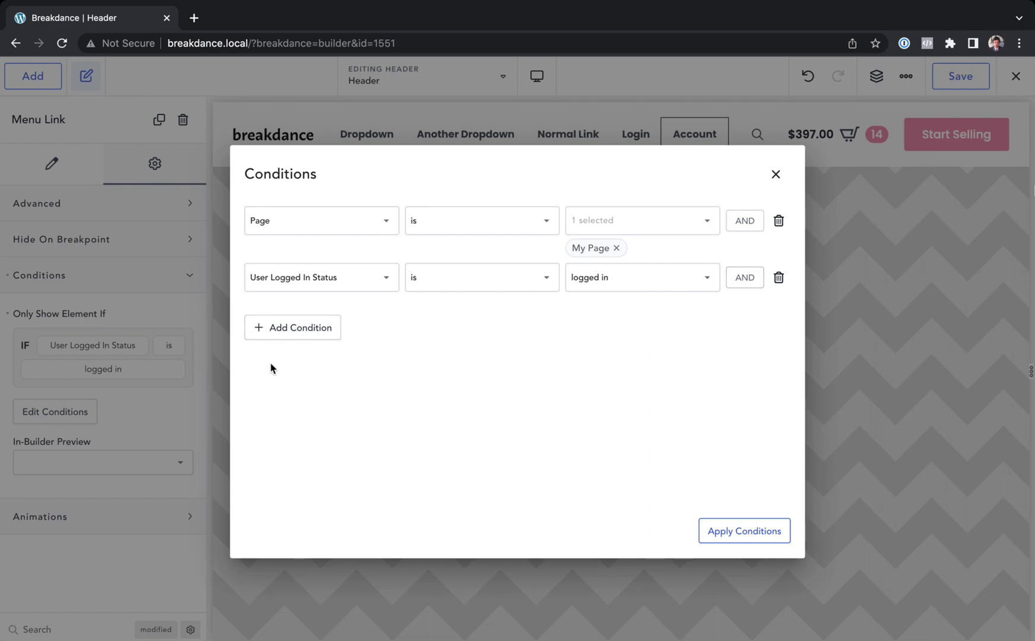
{"action": "left_click", "coordinate": [301, 328]}
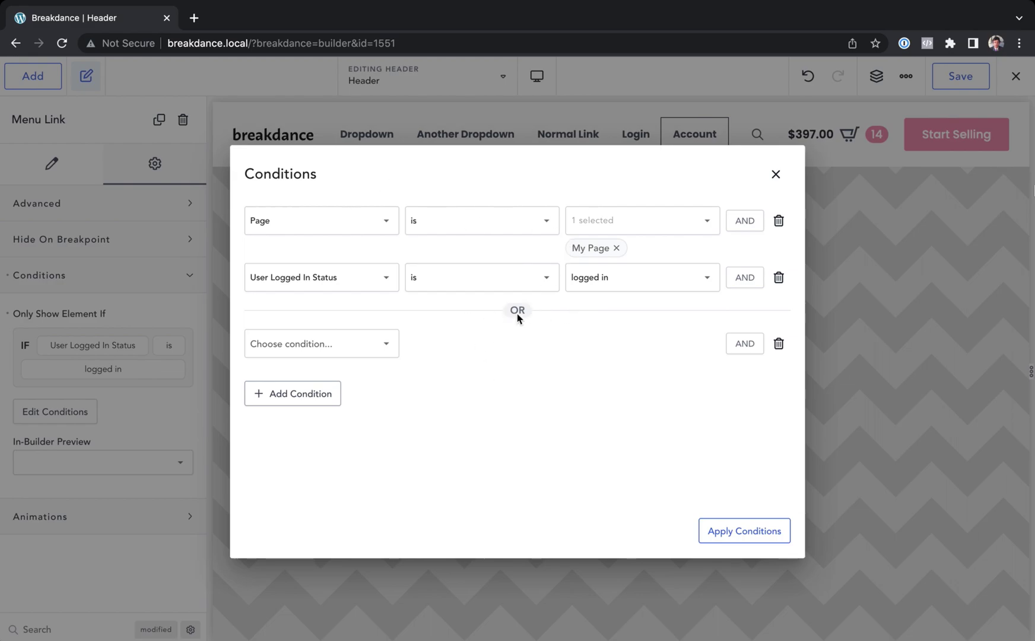
Recreate the OR row as a Custom PHP condition and bring up its PHP editor
{"action": "left_click", "coordinate": [779, 344]}
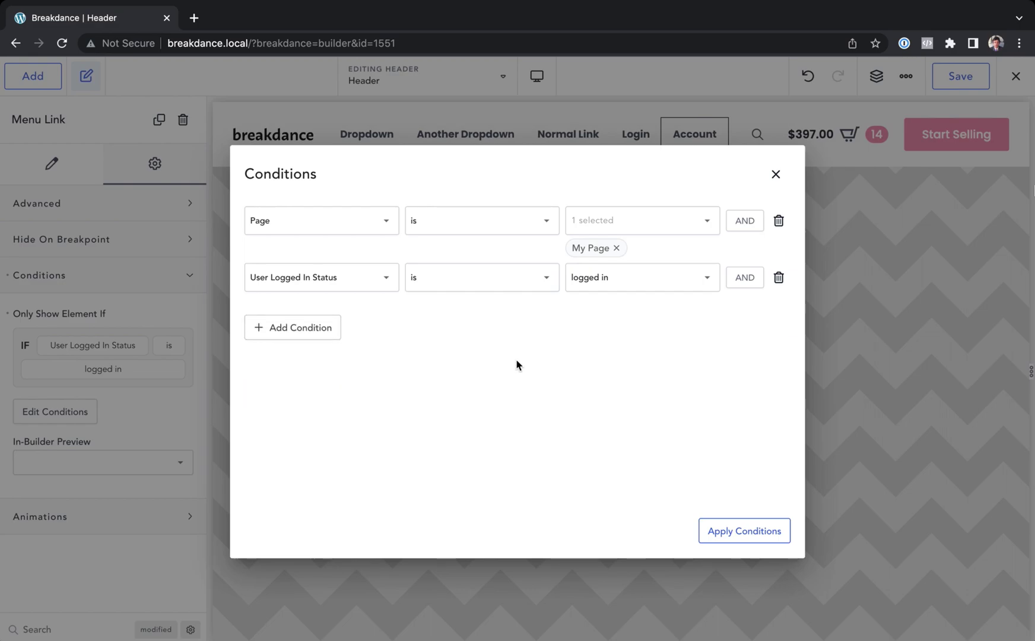
{"action": "left_click", "coordinate": [320, 332]}
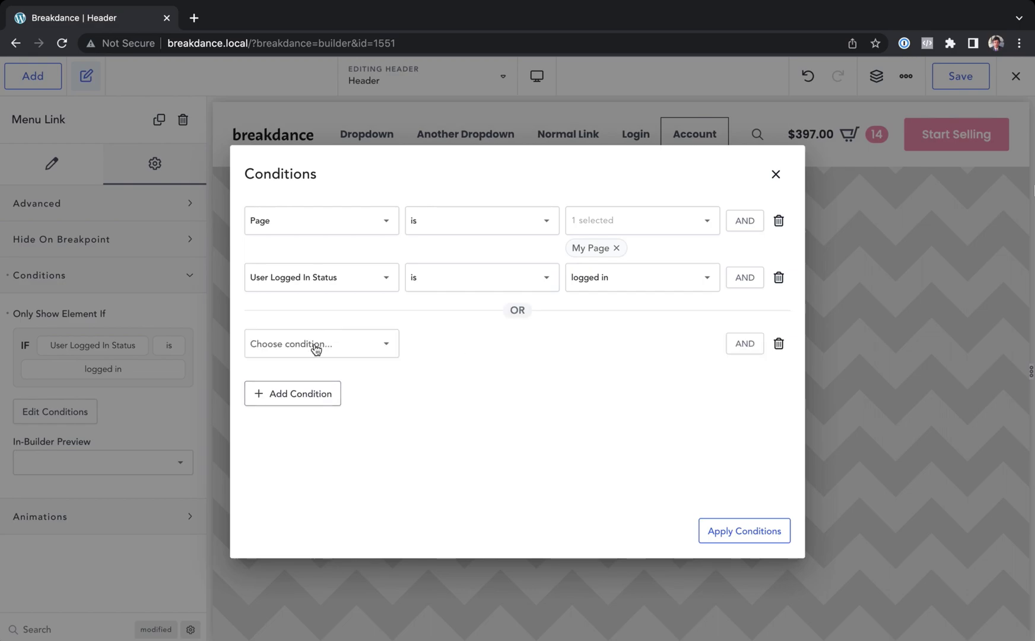
{"action": "left_click", "coordinate": [316, 349]}
{"action": "scroll", "coordinate": [307, 412], "scroll_direction": "down", "scroll_amount": 10}
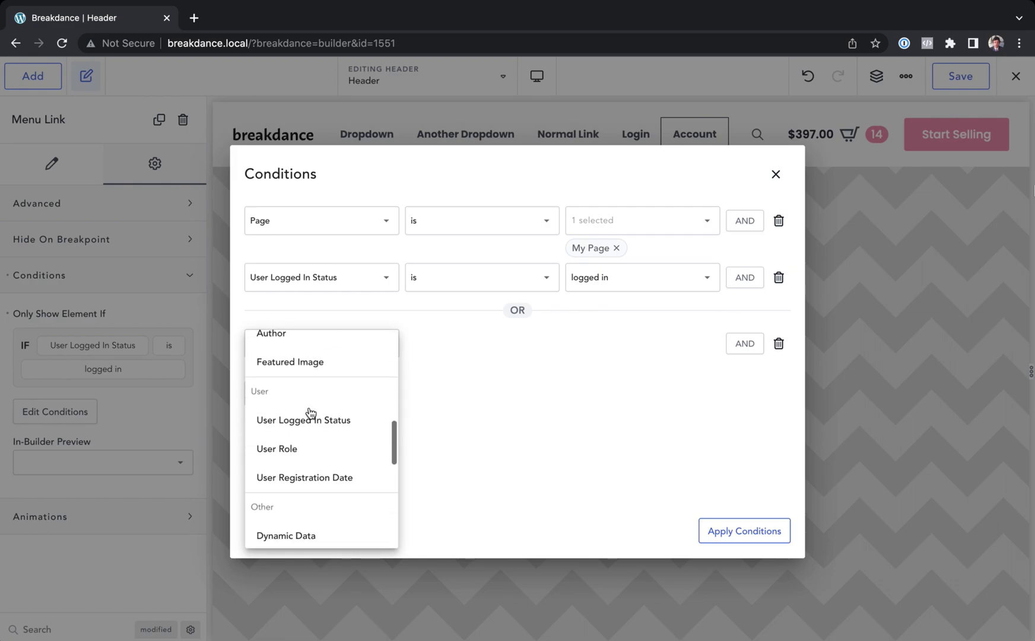
{"action": "scroll", "coordinate": [277, 411], "scroll_direction": "down", "scroll_amount": 2}
{"action": "left_click", "coordinate": [293, 472]}
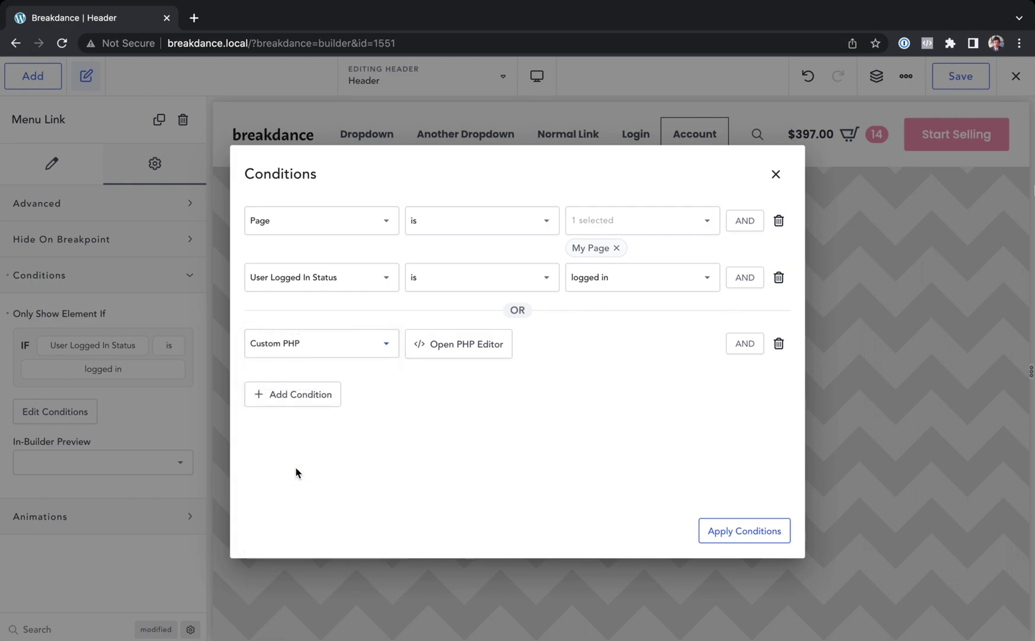
{"action": "left_click", "coordinate": [450, 350]}
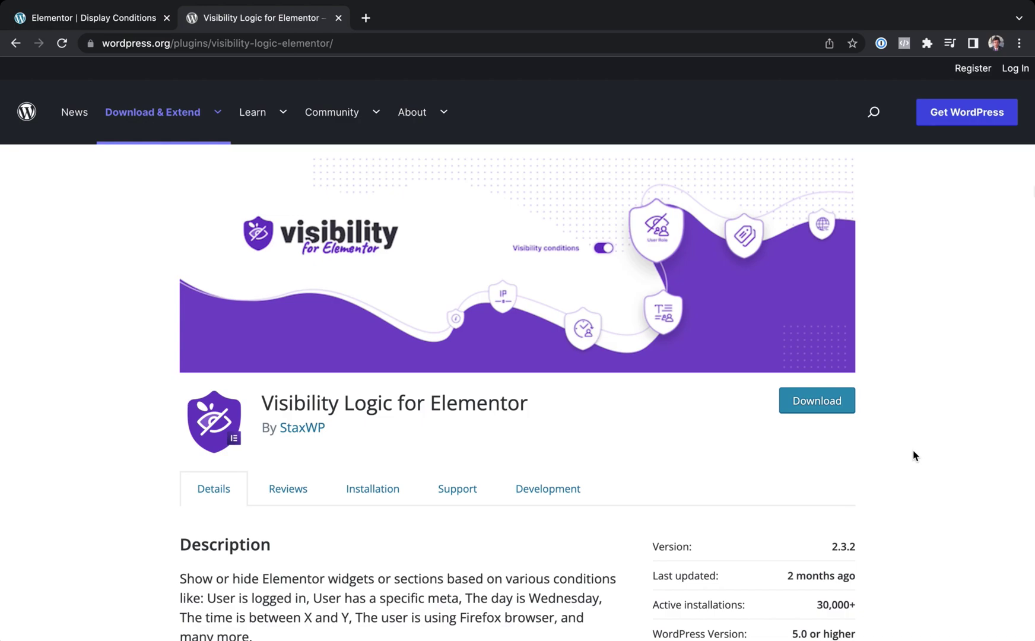
Scroll through the Visibility Logic for Elementor features, then return to the Display Conditions editor
{"action": "scroll", "coordinate": [606, 408], "scroll_direction": "down", "scroll_amount": 1}
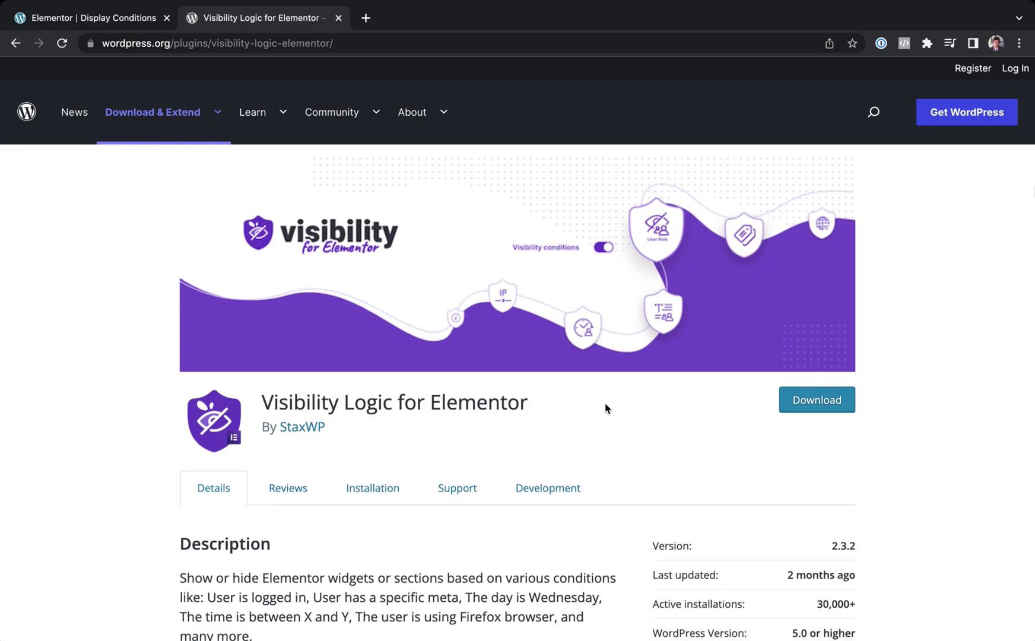
{"action": "scroll", "coordinate": [606, 408], "scroll_direction": "down", "scroll_amount": 3}
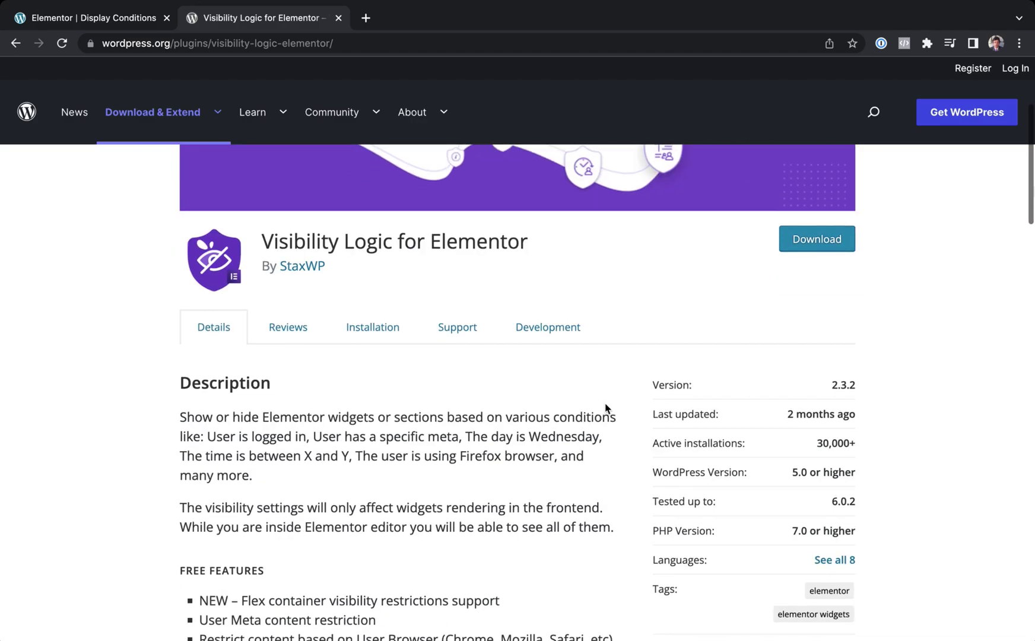
{"action": "scroll", "coordinate": [605, 408], "scroll_direction": "down", "scroll_amount": 1}
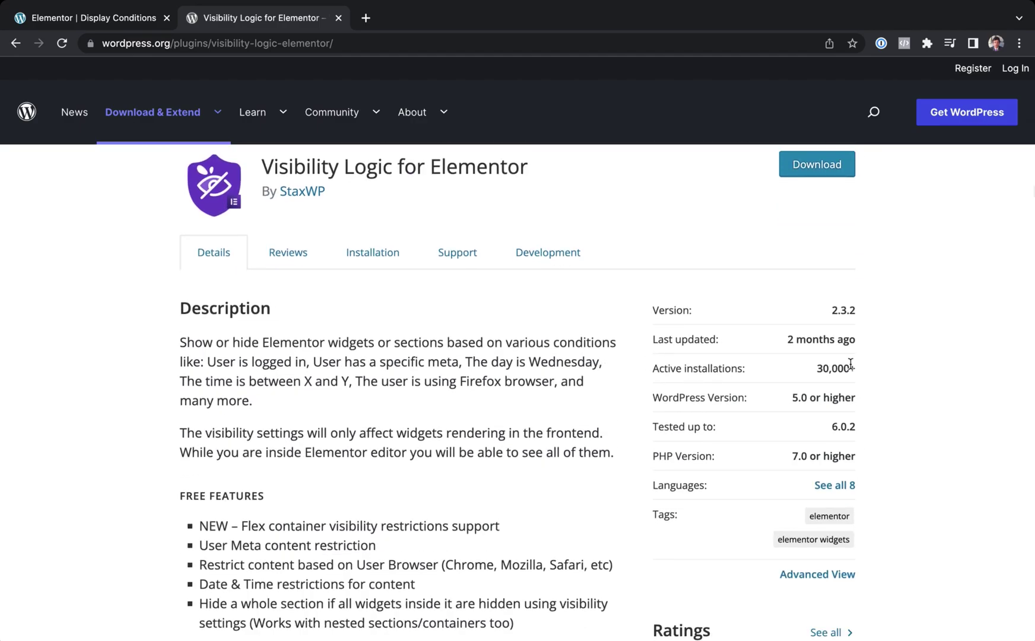
{"action": "scroll", "coordinate": [899, 380], "scroll_direction": "down", "scroll_amount": 3}
{"action": "mouse_move", "coordinate": [188, 104]}
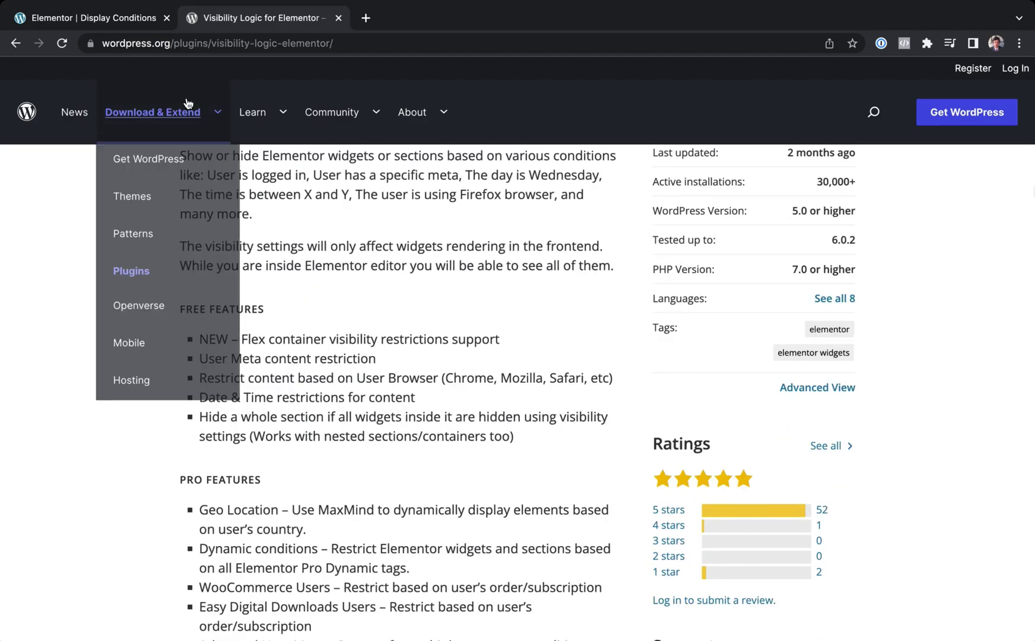
{"action": "left_click", "coordinate": [114, 18]}
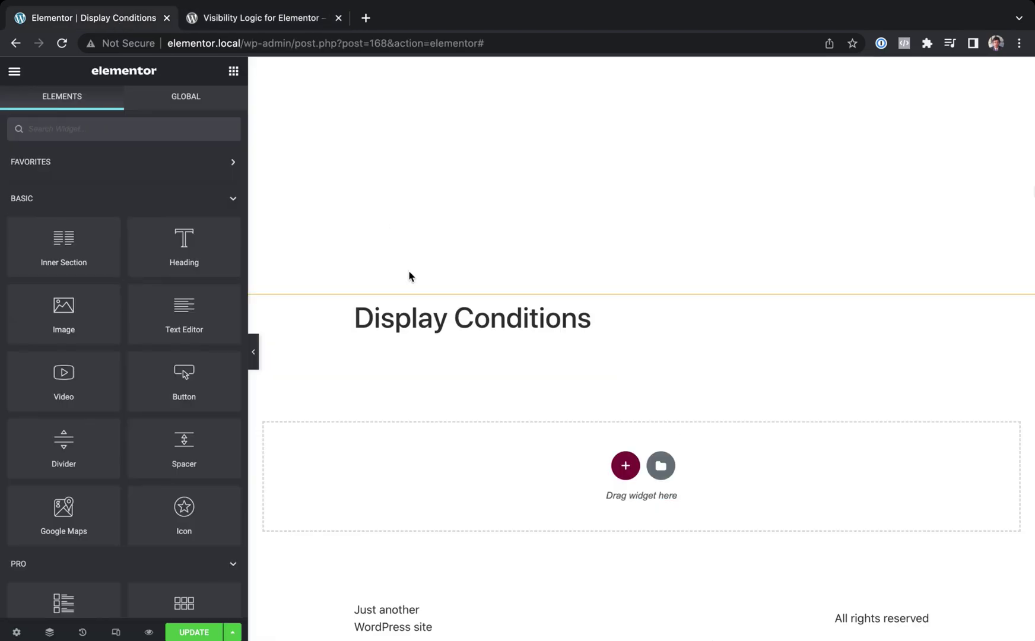
Drag the Login widget, found by searching 'login', below the Display Conditions heading
{"action": "left_click", "coordinate": [78, 128]}
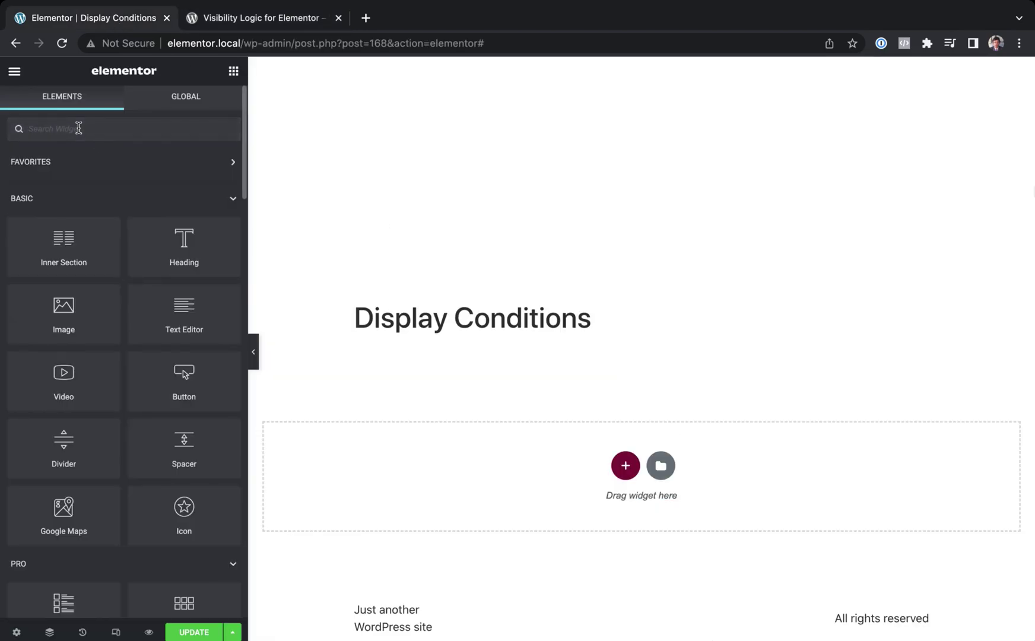
{"action": "type", "text": "login"}
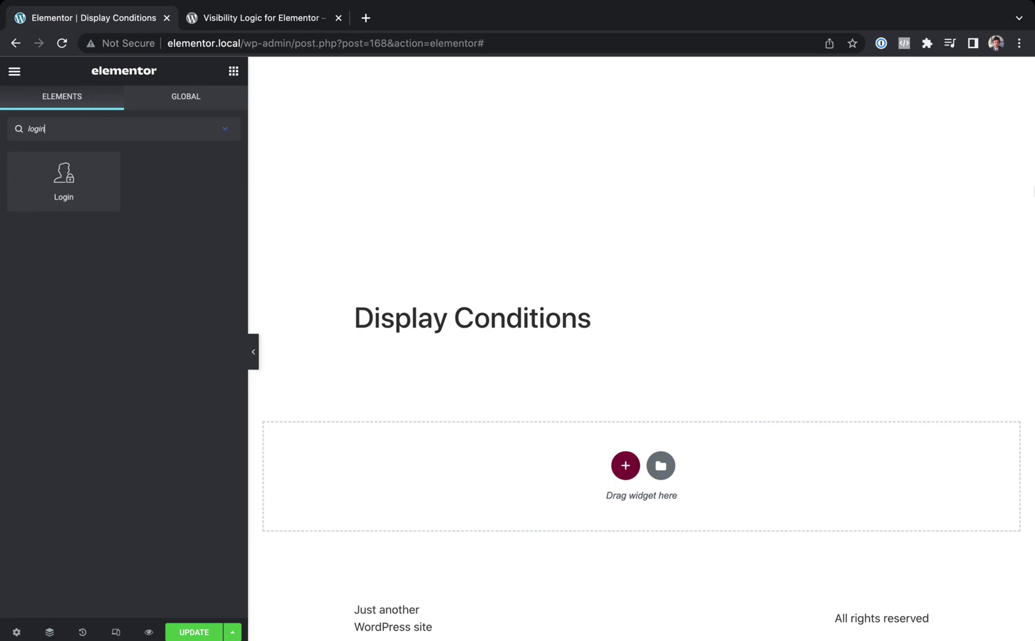
{"action": "left_click_drag", "start_coordinate": [65, 177], "coordinate": [479, 444]}
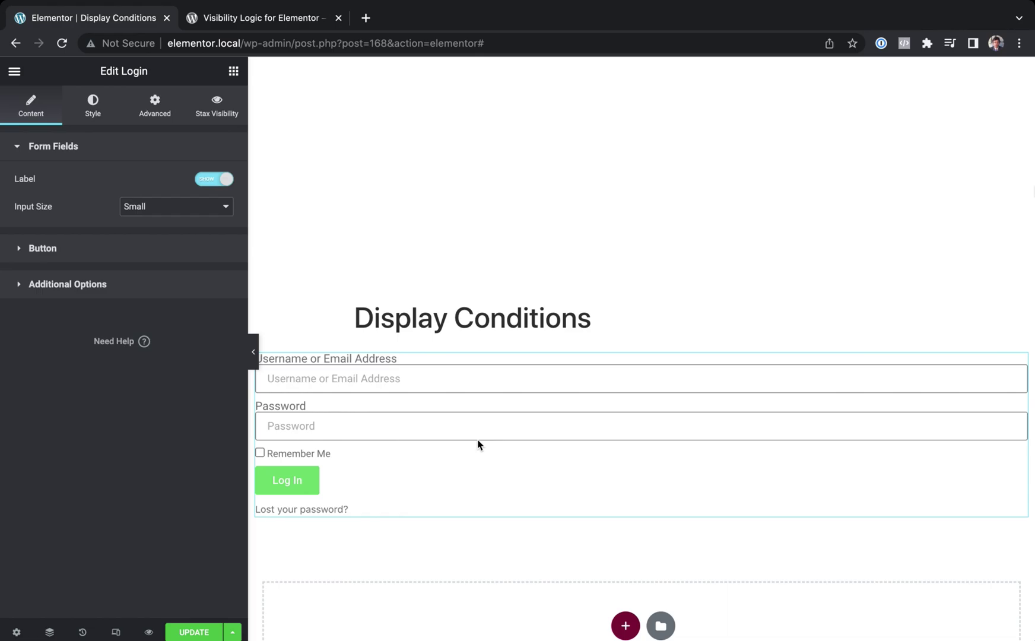
{"action": "left_click", "coordinate": [265, 17]}
{"action": "left_click", "coordinate": [124, 24]}
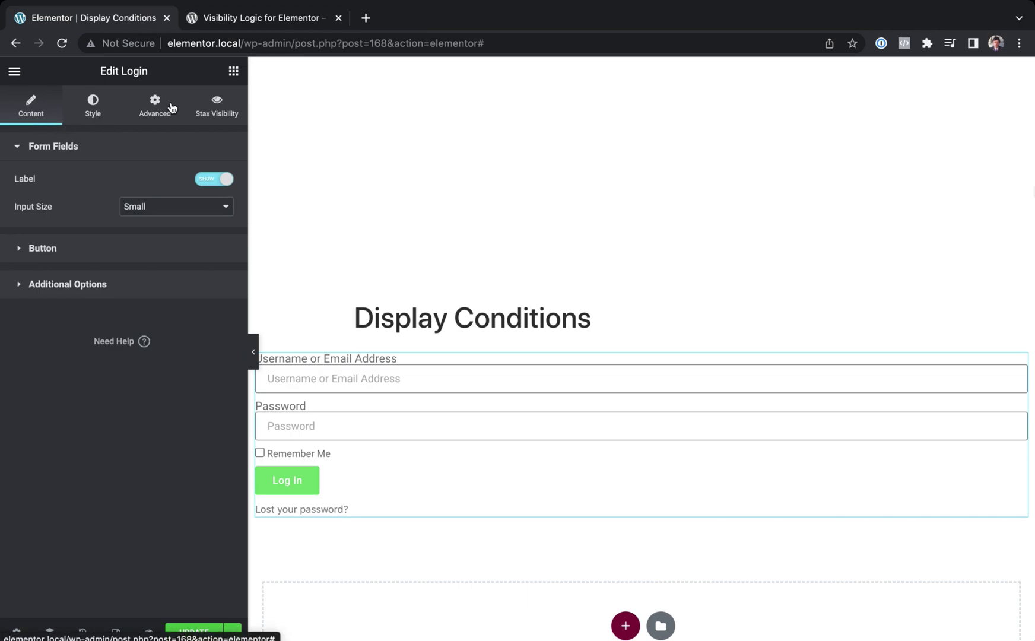
Enable Stax Visibility Logic on the Login form with the action set to Show
{"action": "left_click", "coordinate": [219, 116]}
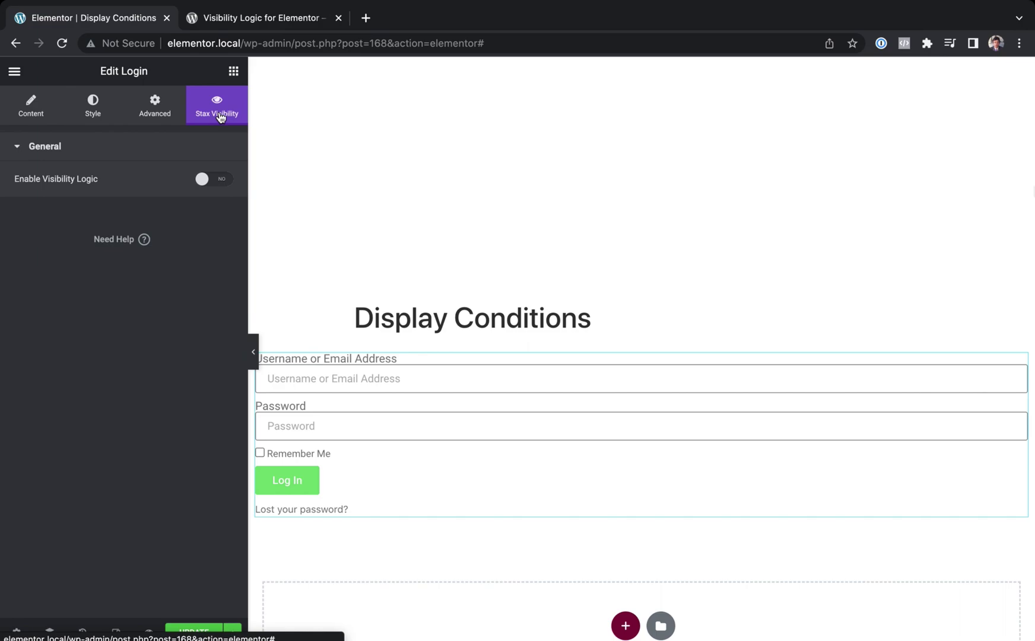
{"action": "left_click", "coordinate": [219, 186]}
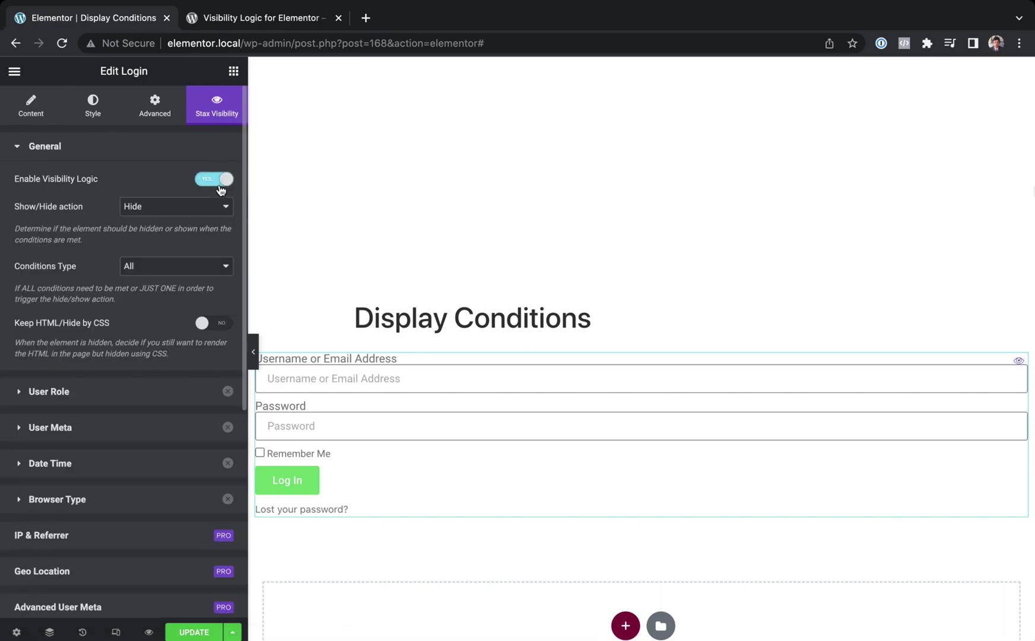
{"action": "left_click", "coordinate": [142, 206]}
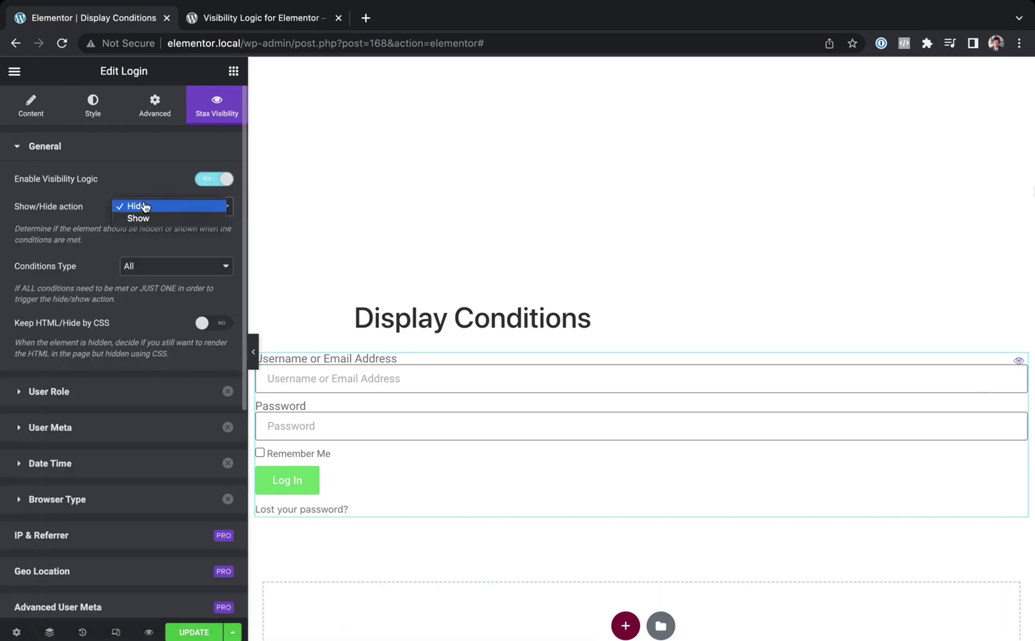
{"action": "left_click", "coordinate": [69, 231]}
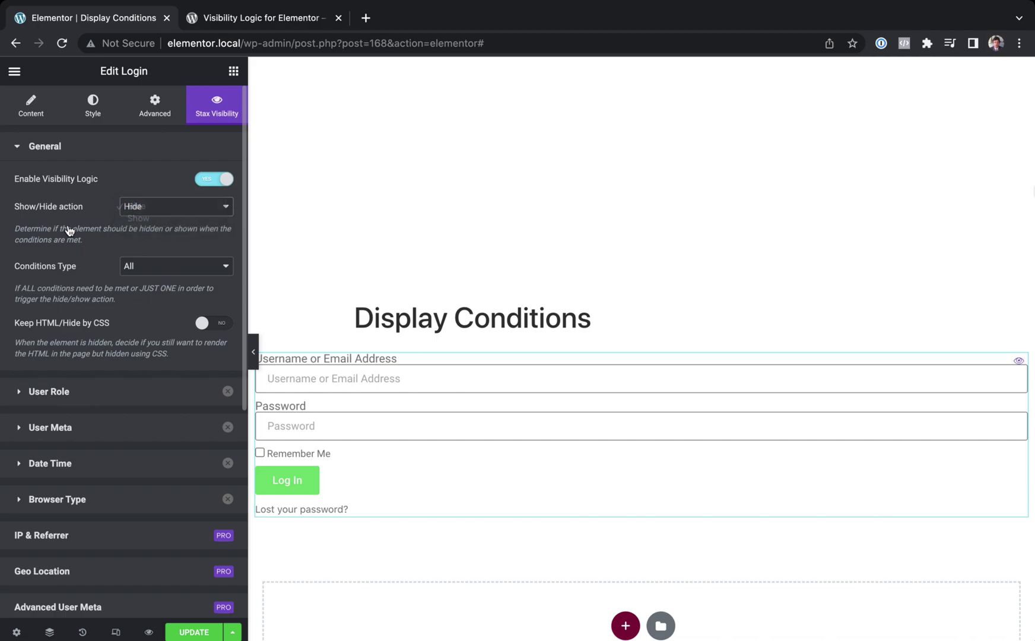
{"action": "left_click", "coordinate": [152, 274]}
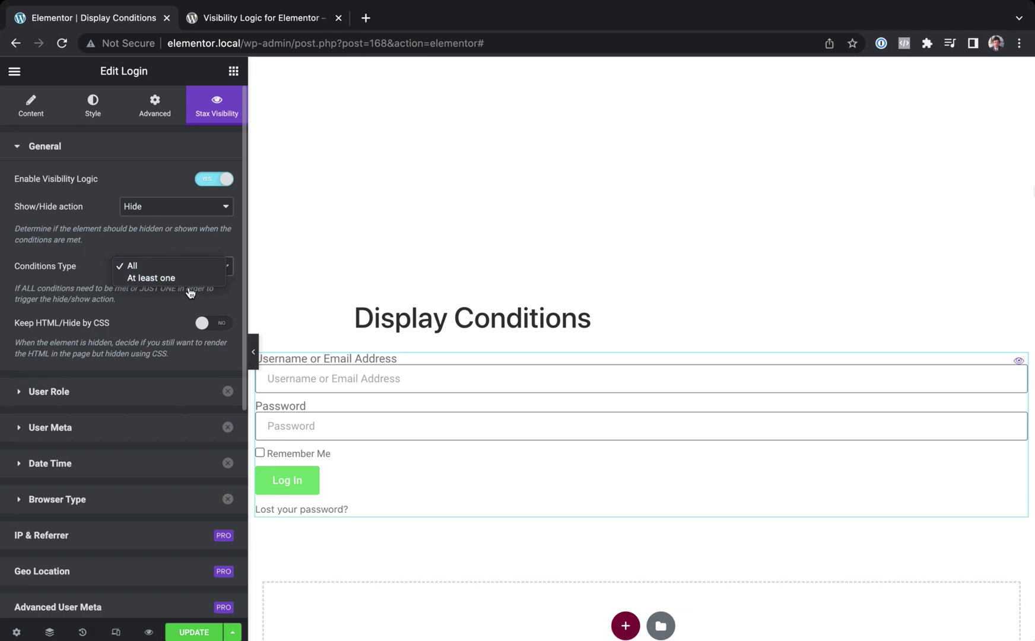
{"action": "left_click", "coordinate": [71, 297]}
{"action": "scroll", "coordinate": [77, 303], "scroll_direction": "down", "scroll_amount": 3}
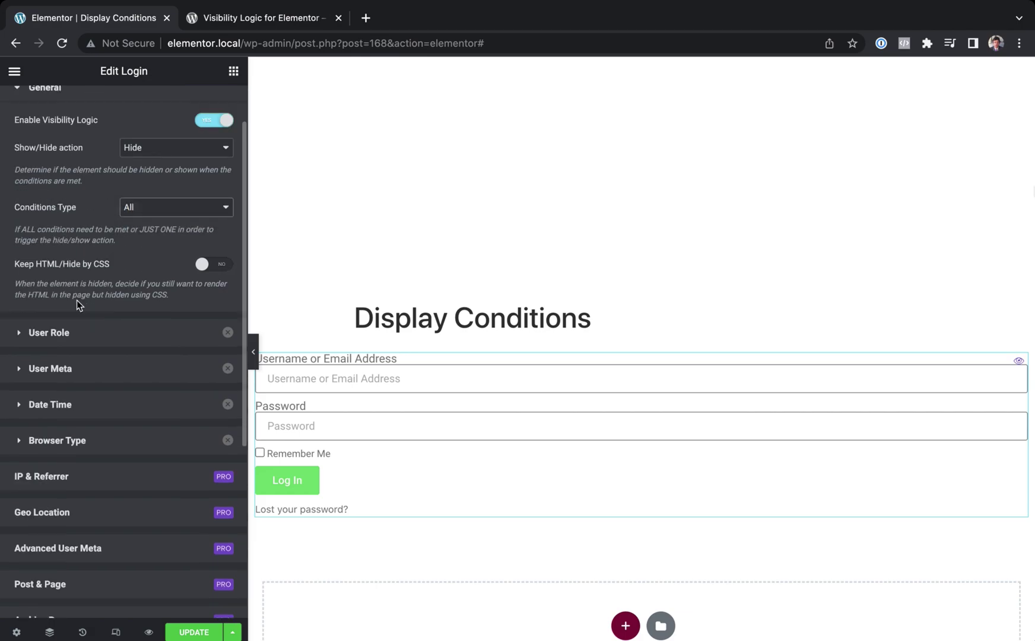
{"action": "scroll", "coordinate": [85, 514], "scroll_direction": "down", "scroll_amount": 5}
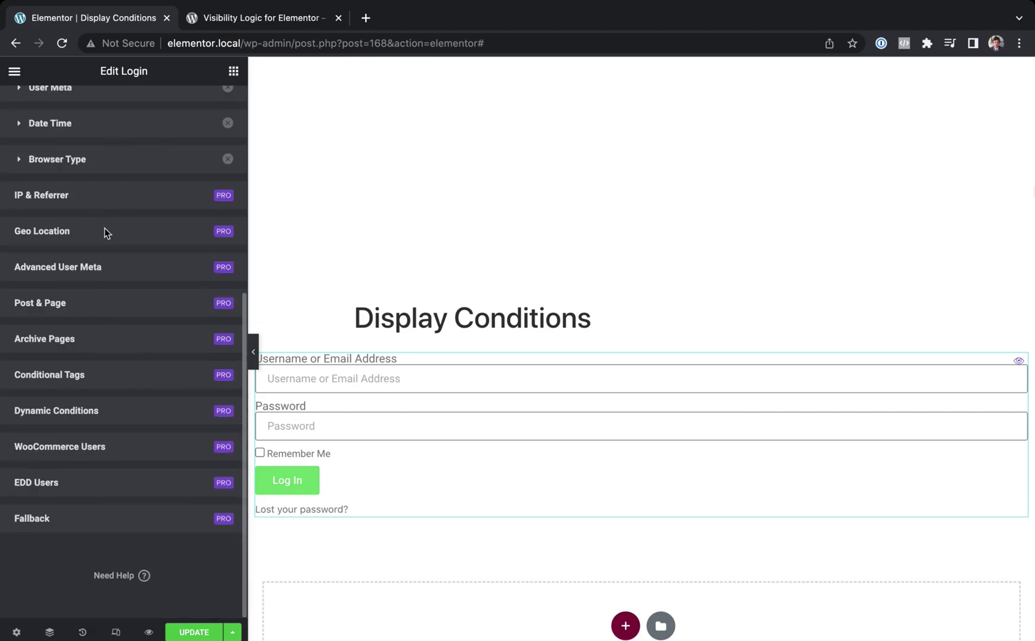
{"action": "scroll", "coordinate": [122, 140], "scroll_direction": "up", "scroll_amount": 10}
{"action": "scroll", "coordinate": [128, 237], "scroll_direction": "down", "scroll_amount": 10}
{"action": "scroll", "coordinate": [129, 201], "scroll_direction": "up", "scroll_amount": 6}
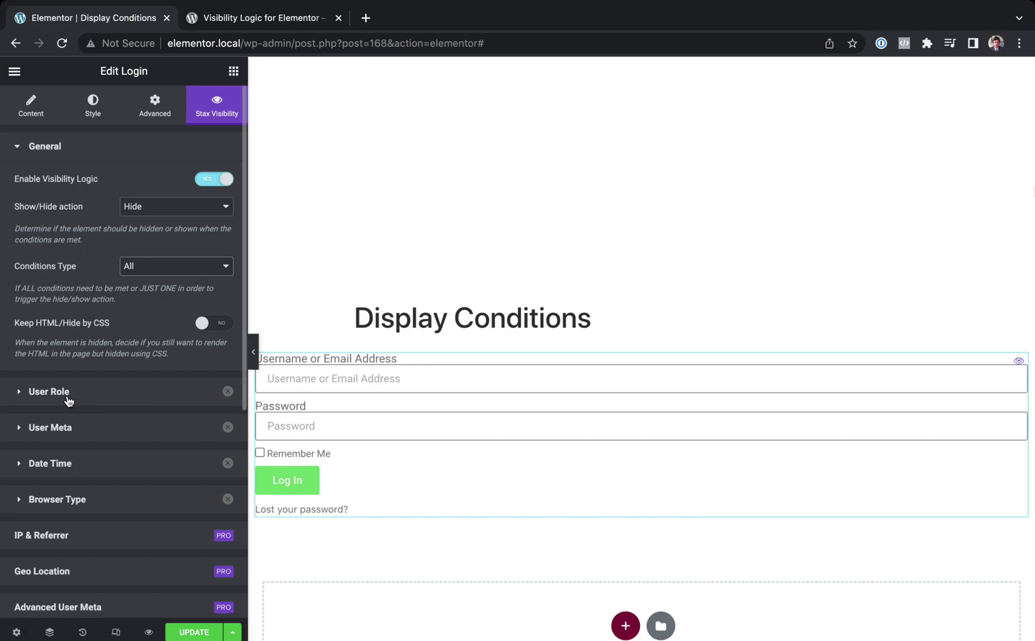
{"action": "left_click", "coordinate": [158, 213]}
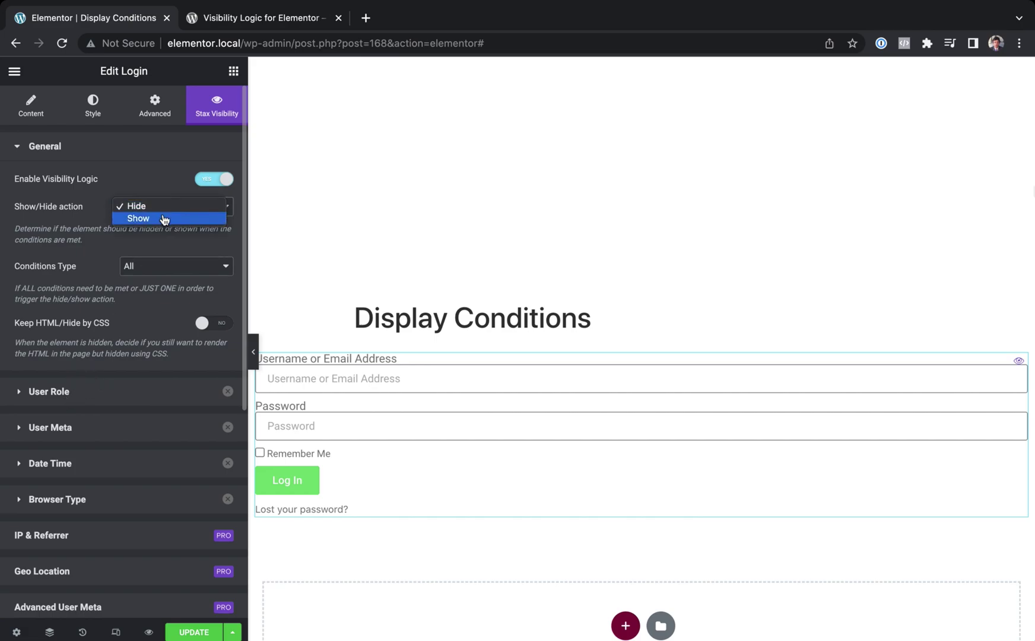
{"action": "left_click", "coordinate": [165, 219]}
Enable the User Role condition and limit it to Guests
{"action": "left_click", "coordinate": [74, 393]}
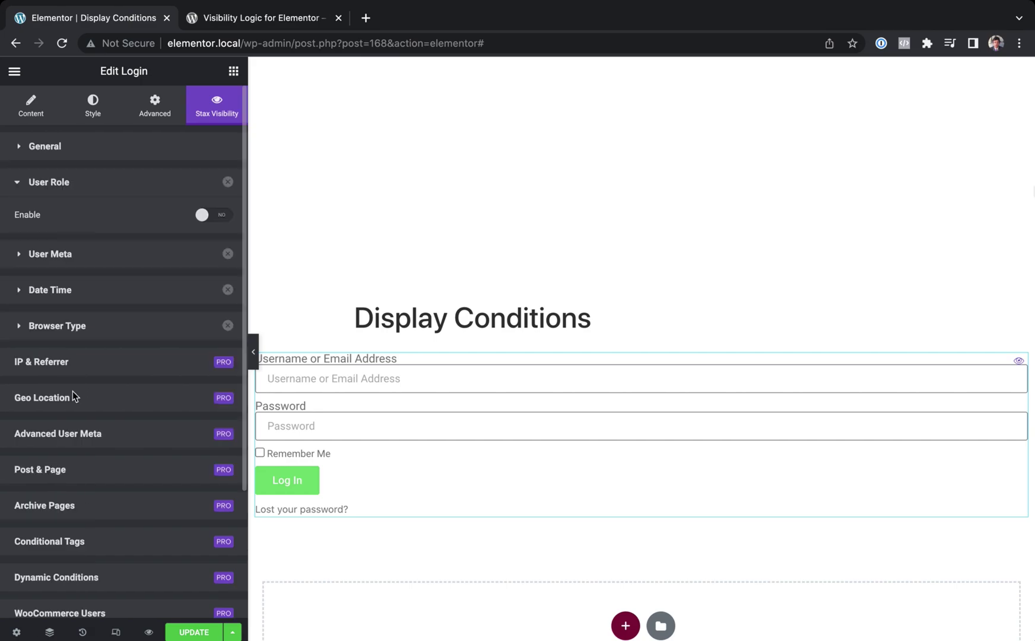
{"action": "left_click", "coordinate": [211, 215]}
{"action": "left_click", "coordinate": [117, 256]}
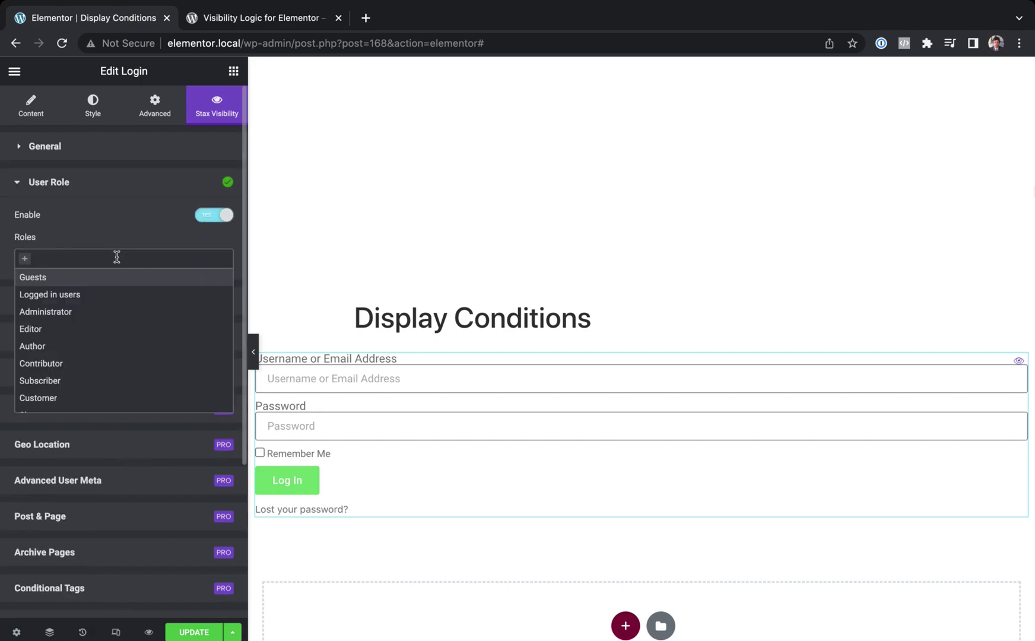
{"action": "left_click", "coordinate": [91, 279]}
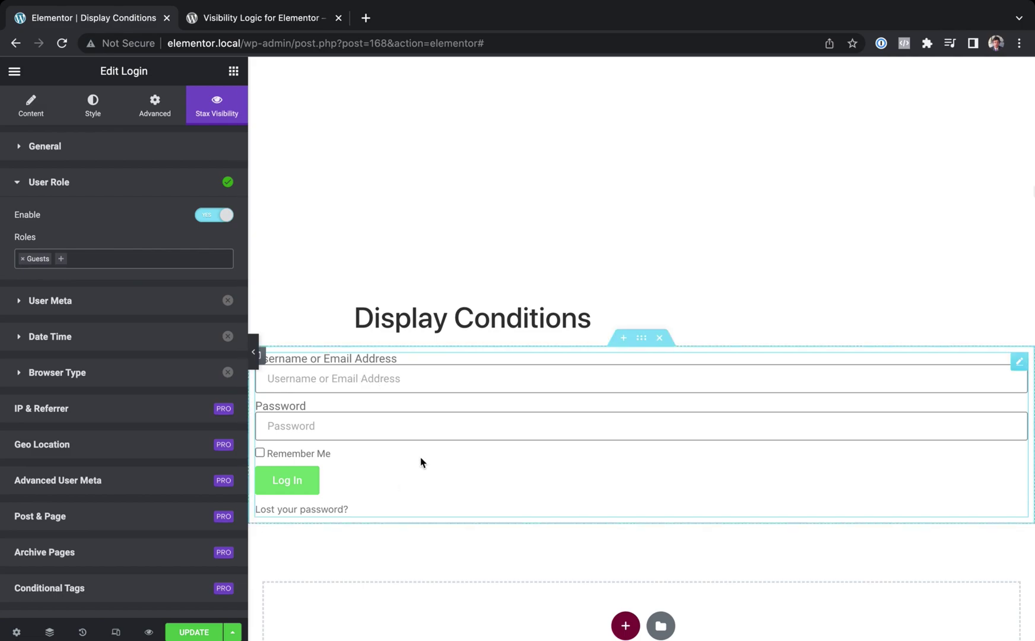
{"action": "left_click", "coordinate": [14, 71]}
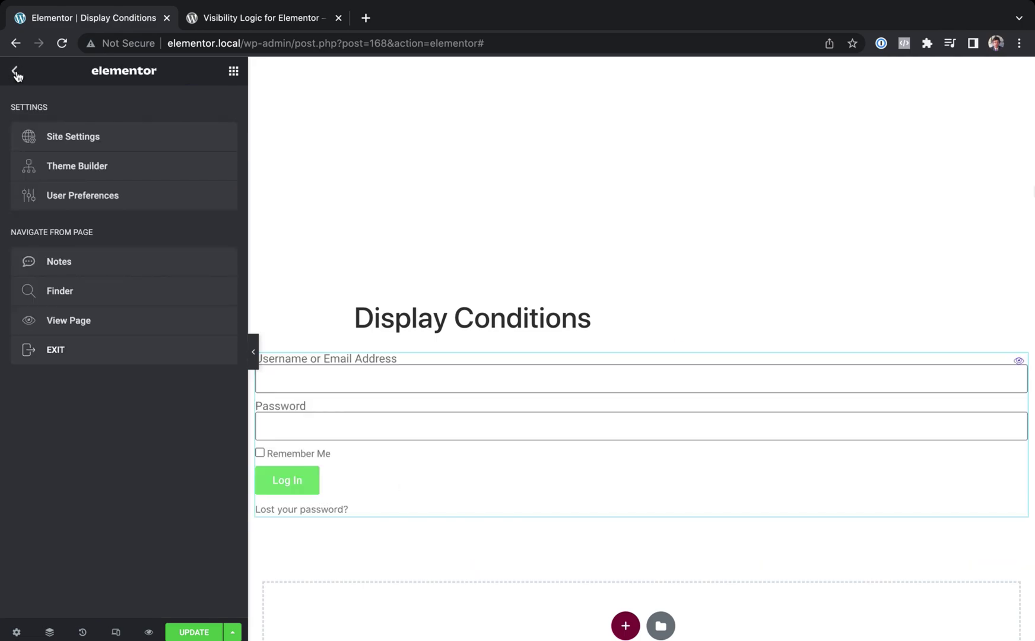
{"action": "left_click", "coordinate": [14, 71]}
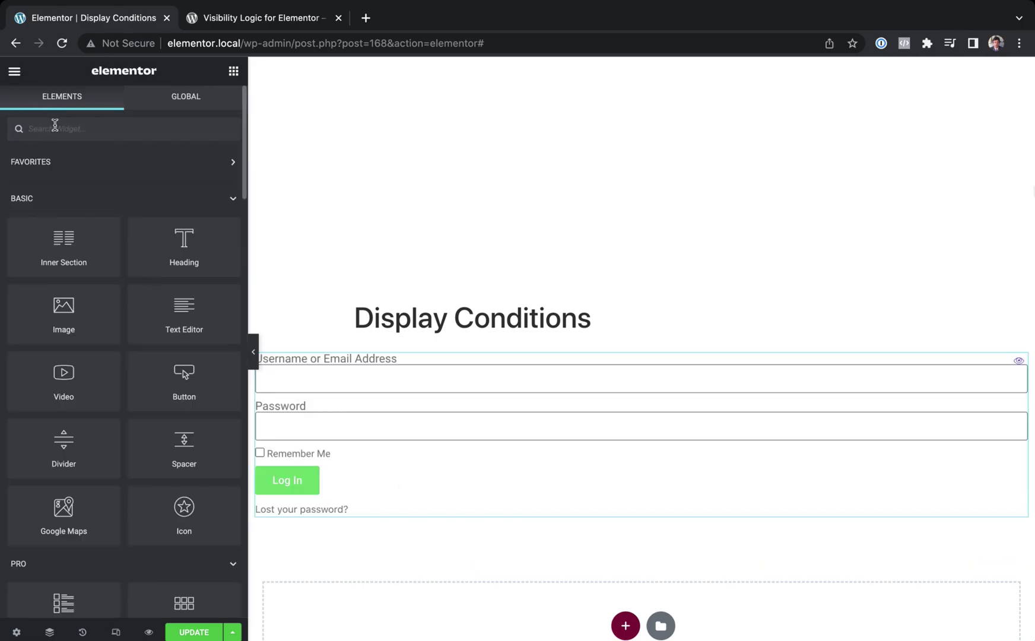
Add a Heading below the login form and turn on its Stax Visibility logic with the Show action
{"action": "type", "text": "text"}
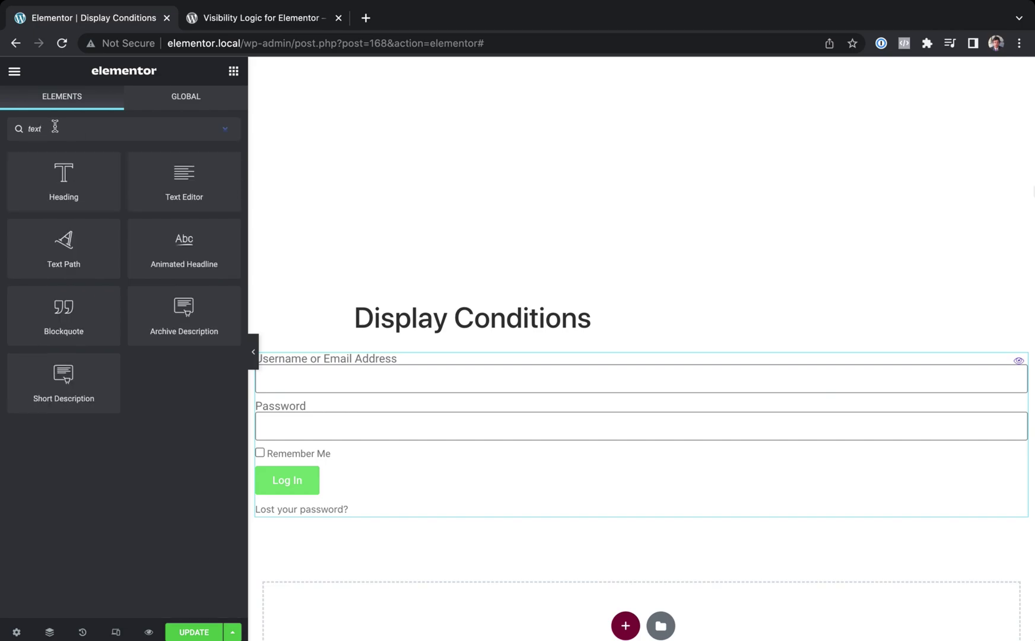
{"action": "left_click_drag", "start_coordinate": [76, 189], "coordinate": [367, 508]}
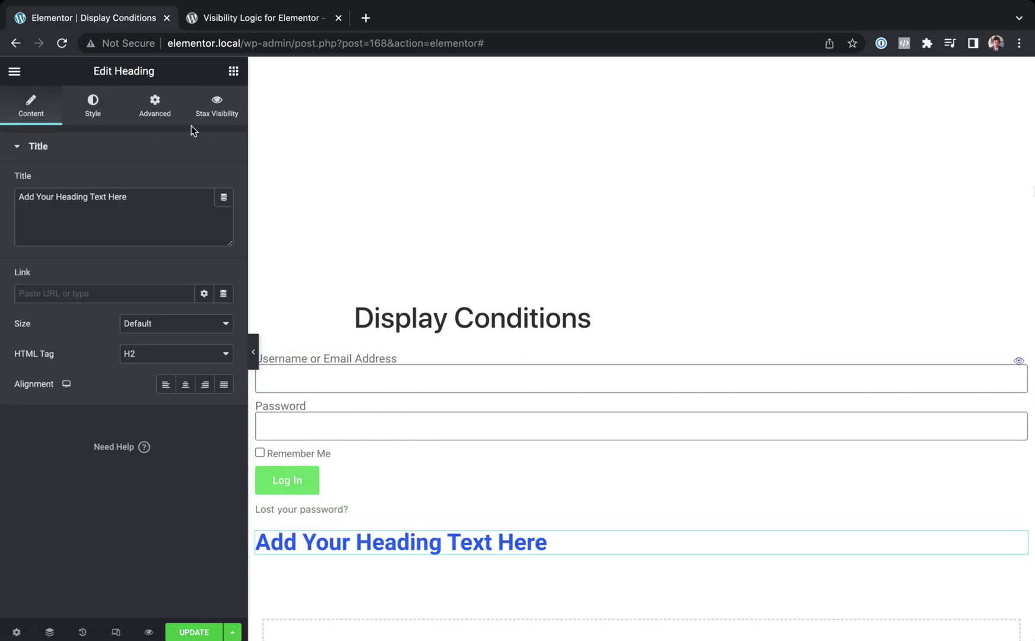
{"action": "left_click", "coordinate": [206, 119]}
{"action": "left_click", "coordinate": [211, 179]}
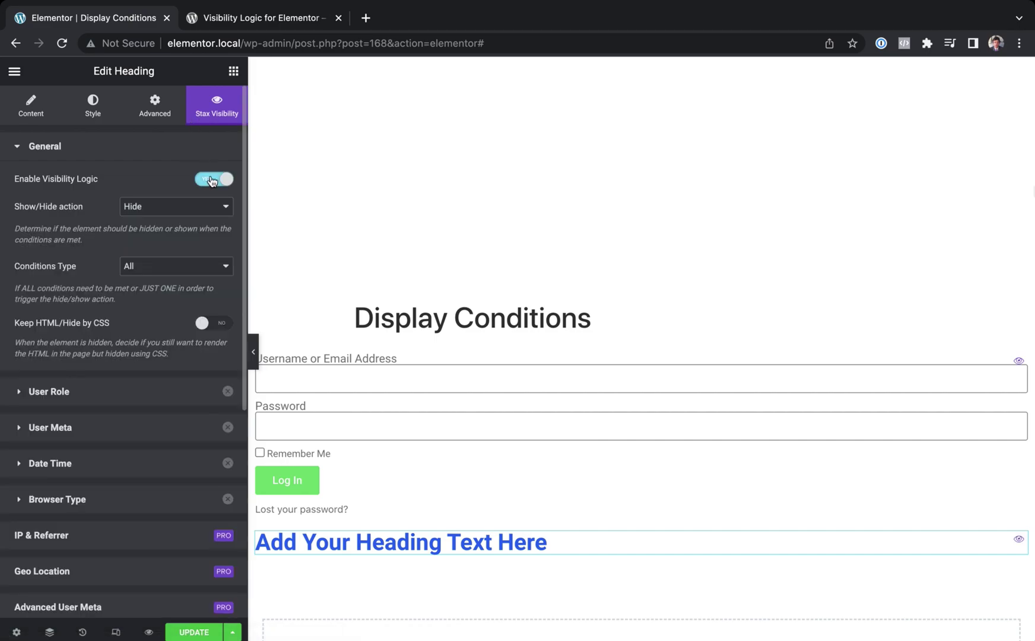
{"action": "left_click", "coordinate": [176, 206]}
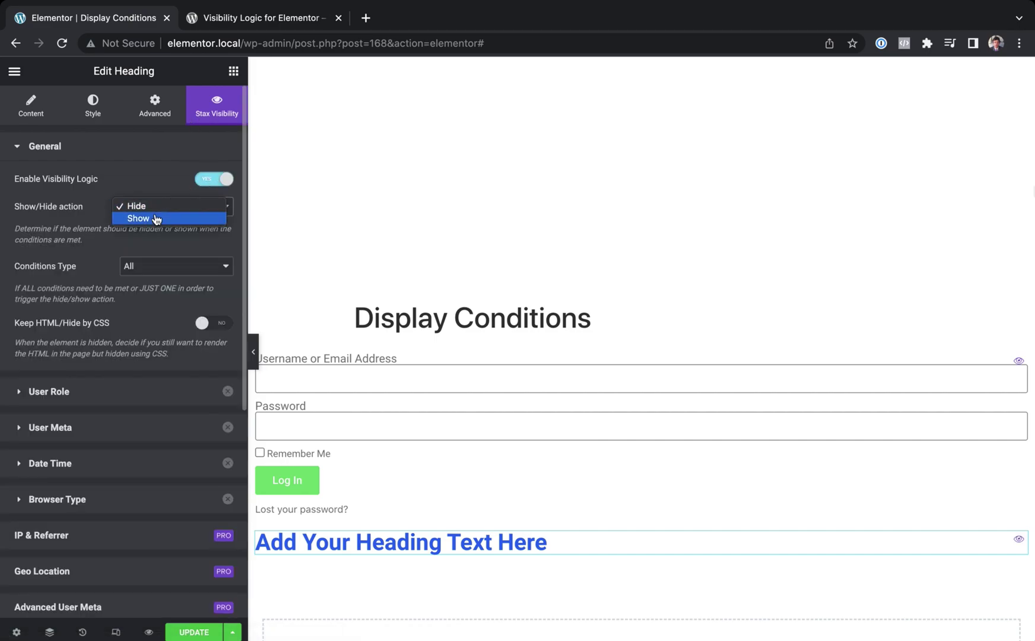
{"action": "left_click", "coordinate": [156, 220]}
Enable the User Role condition and restrict it to Logged in users
{"action": "left_click", "coordinate": [121, 396]}
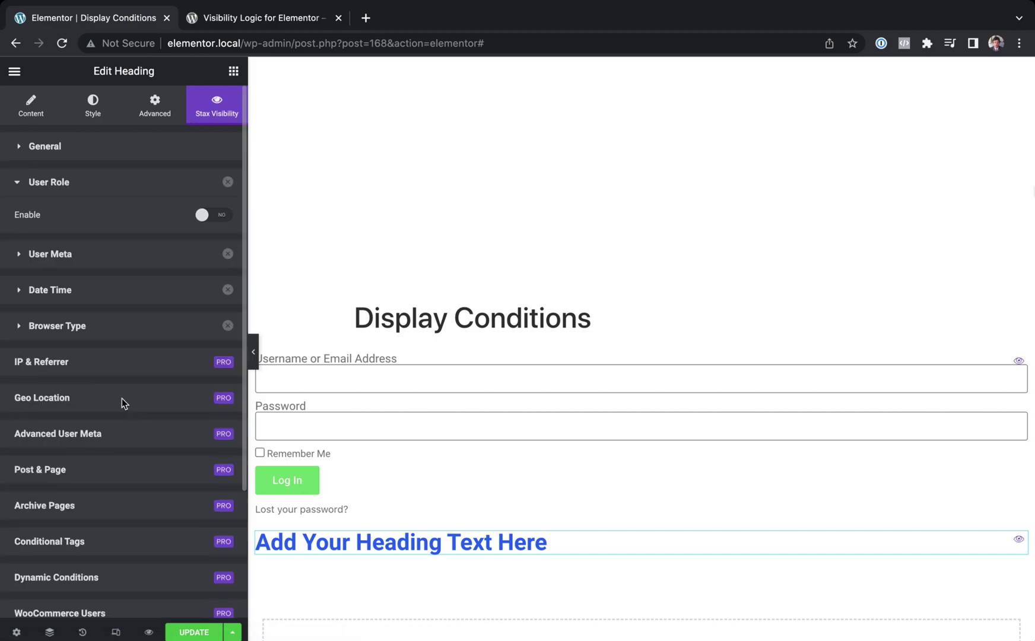
{"action": "left_click", "coordinate": [220, 215]}
{"action": "left_click", "coordinate": [106, 260]}
{"action": "left_click", "coordinate": [127, 293]}
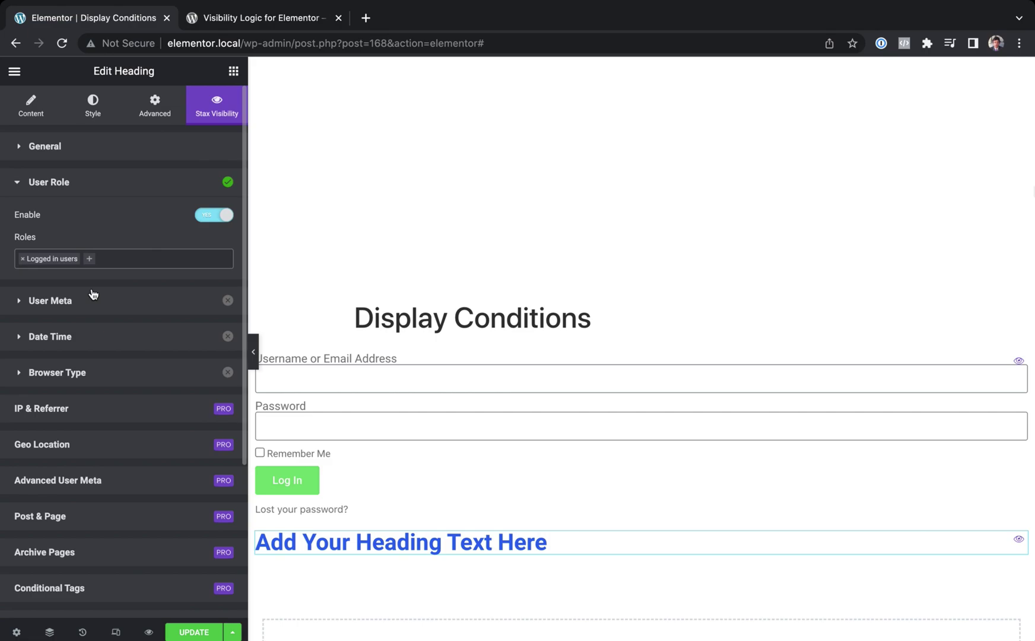
{"action": "scroll", "coordinate": [98, 386], "scroll_direction": "down", "scroll_amount": 4}
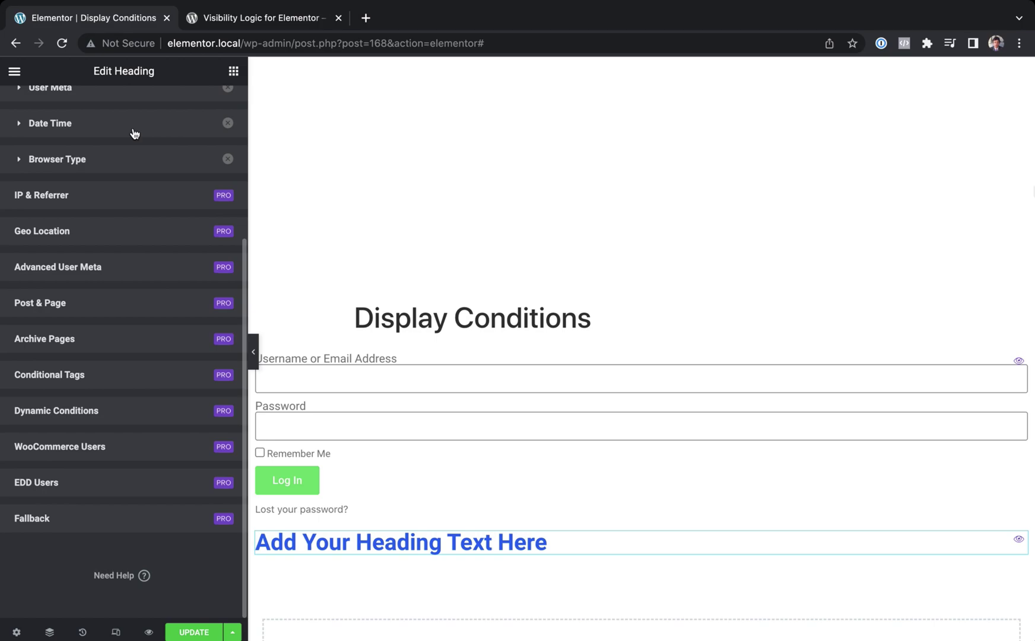
{"action": "scroll", "coordinate": [134, 133], "scroll_direction": "up", "scroll_amount": 4}
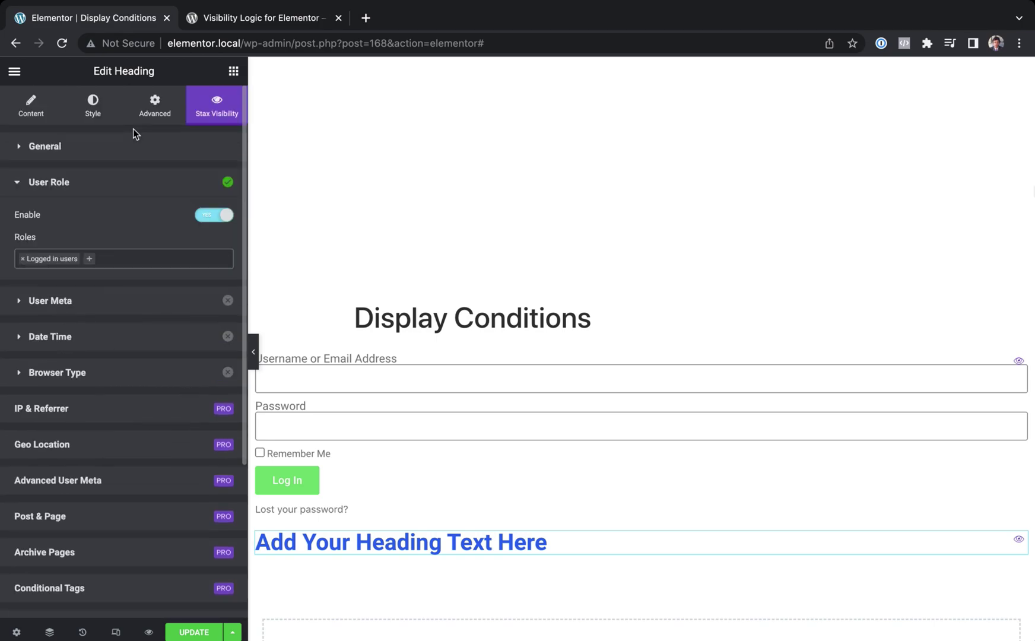
{"action": "scroll", "coordinate": [145, 427], "scroll_direction": "down", "scroll_amount": 4}
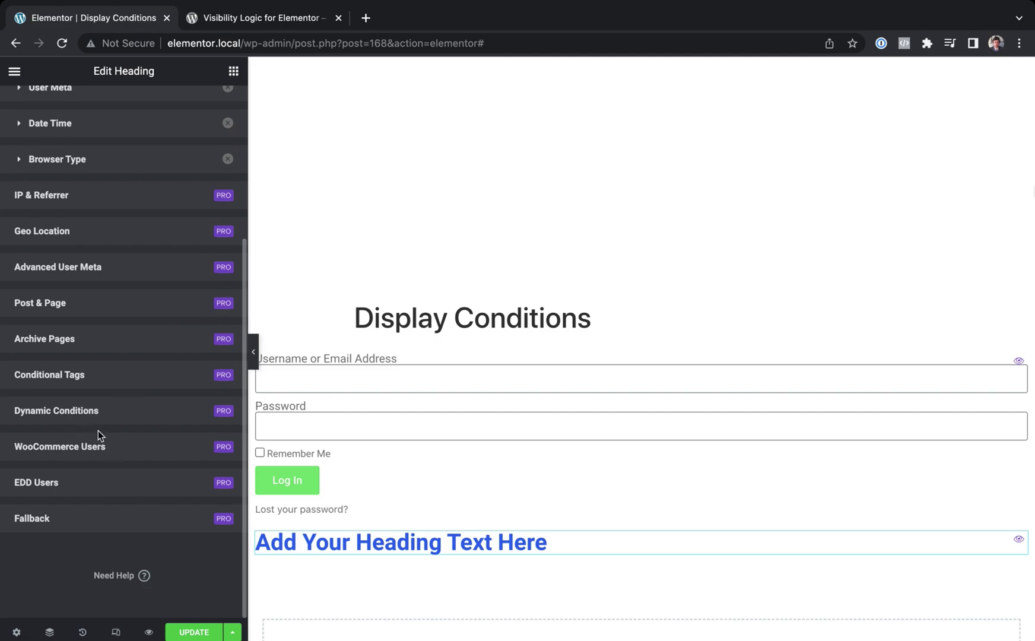
{"action": "scroll", "coordinate": [98, 430], "scroll_direction": "up", "scroll_amount": 4}
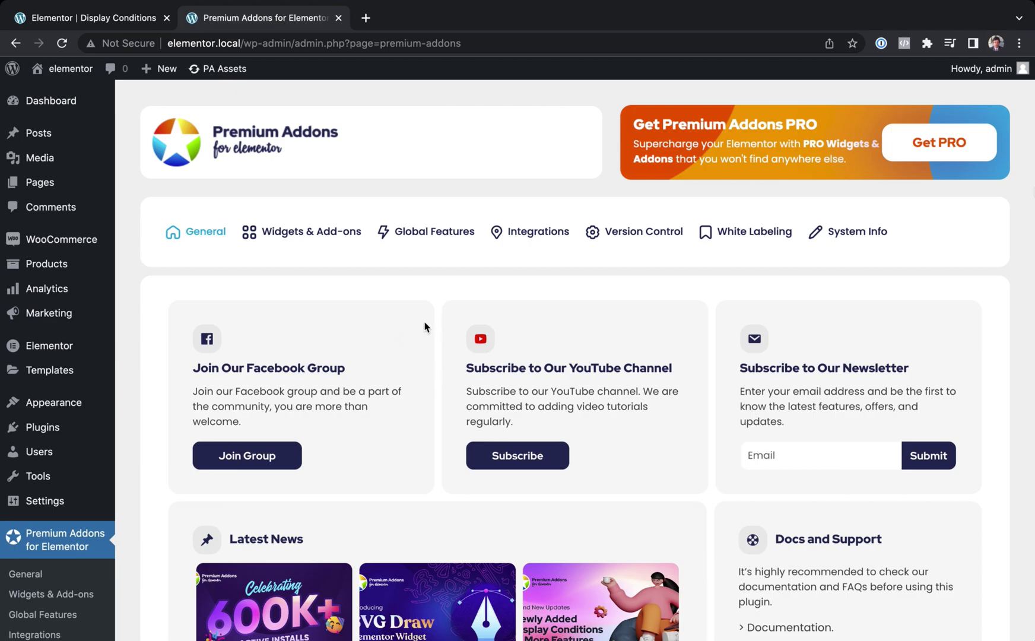
Back in the Display Conditions page editor, drag a Login widget beneath the page title
{"action": "left_click", "coordinate": [143, 20]}
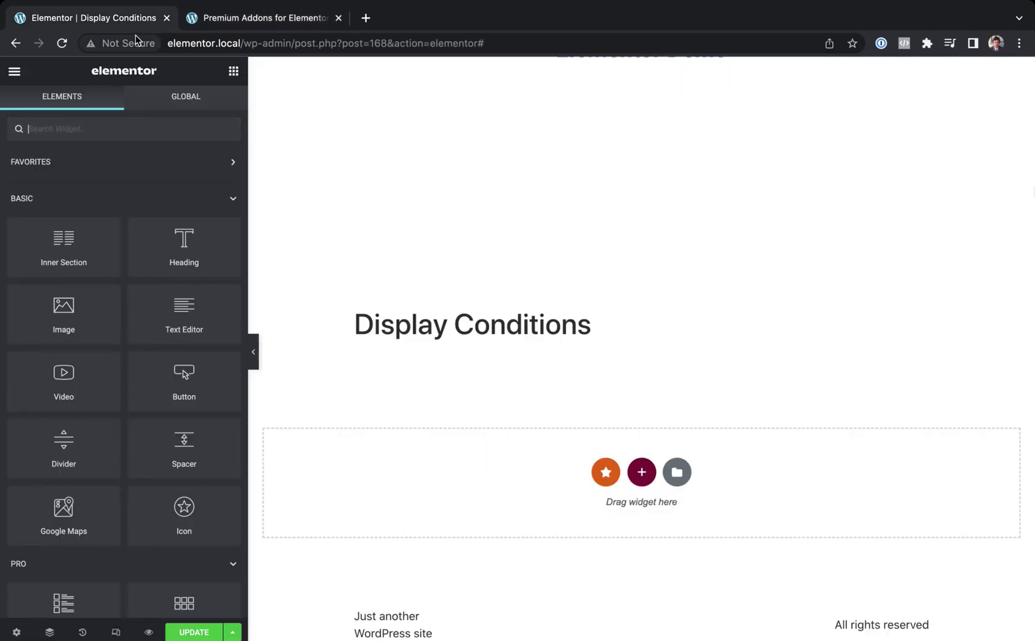
{"action": "type", "text": "login"}
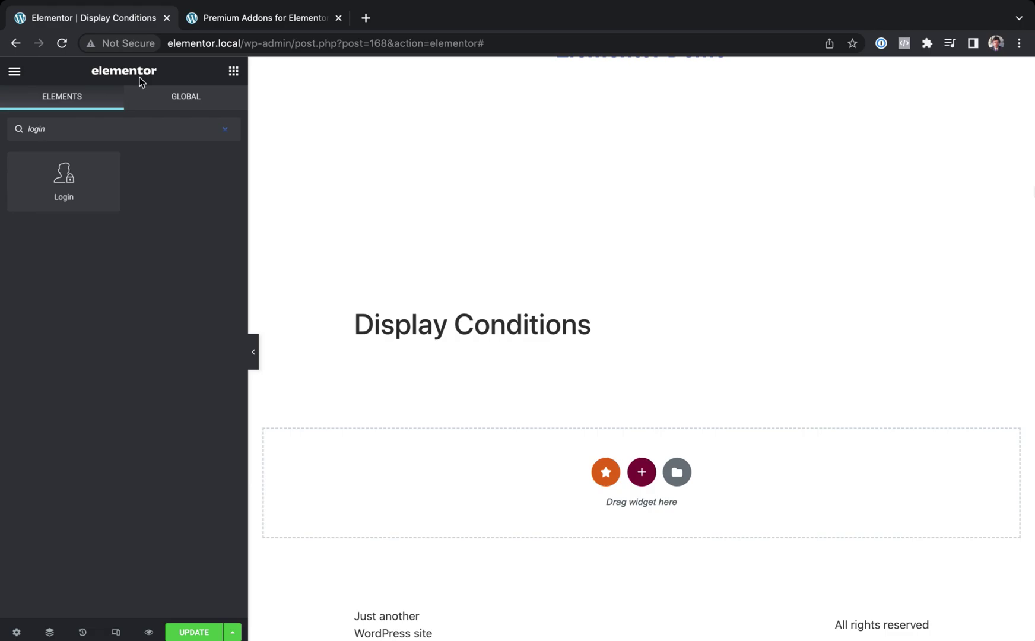
{"action": "left_click_drag", "start_coordinate": [94, 158], "coordinate": [419, 475]}
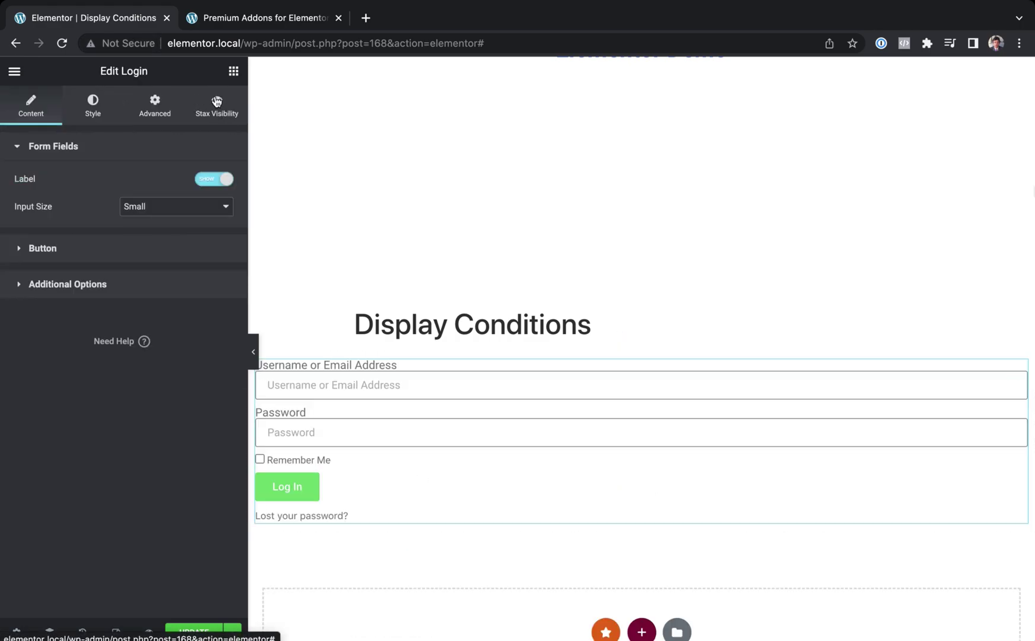
Enable the Login widget's Advanced Display Conditions, keeping Show Element as the action
{"action": "left_click", "coordinate": [154, 108]}
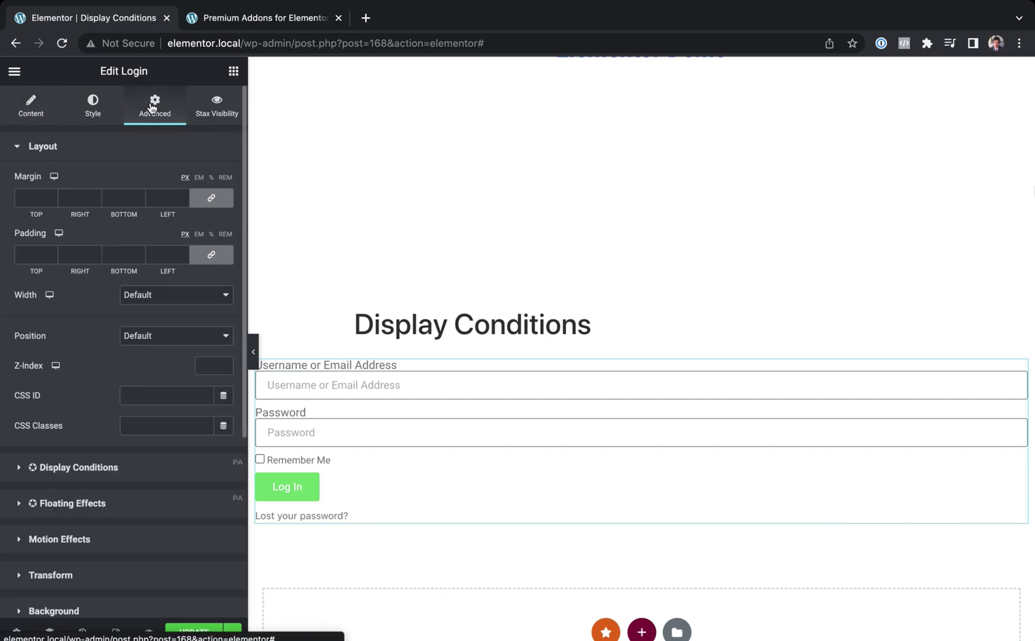
{"action": "left_click", "coordinate": [135, 144]}
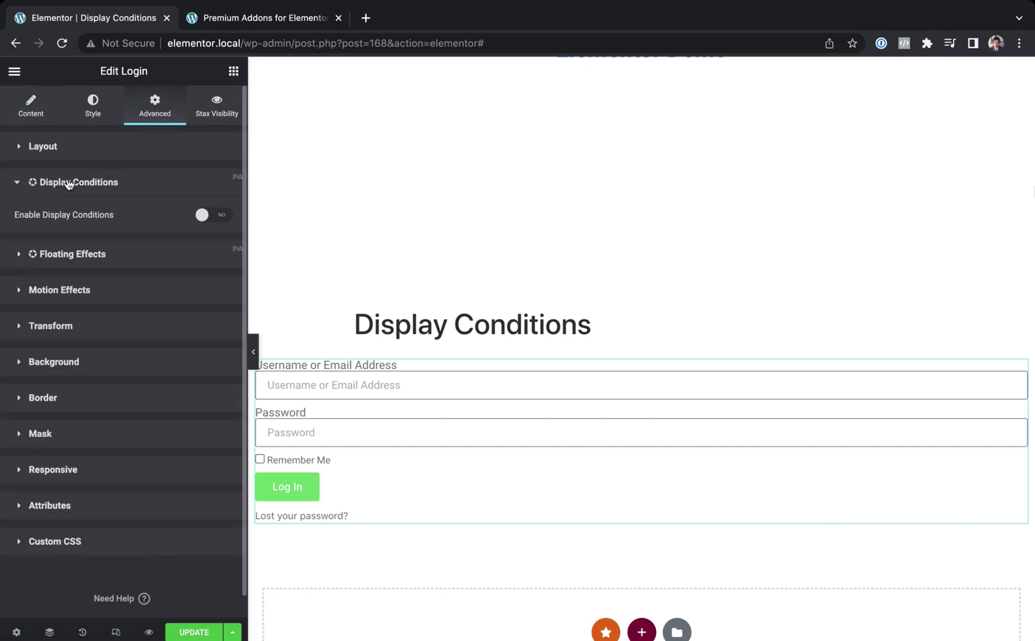
{"action": "left_click", "coordinate": [216, 219]}
{"action": "left_click", "coordinate": [158, 300]}
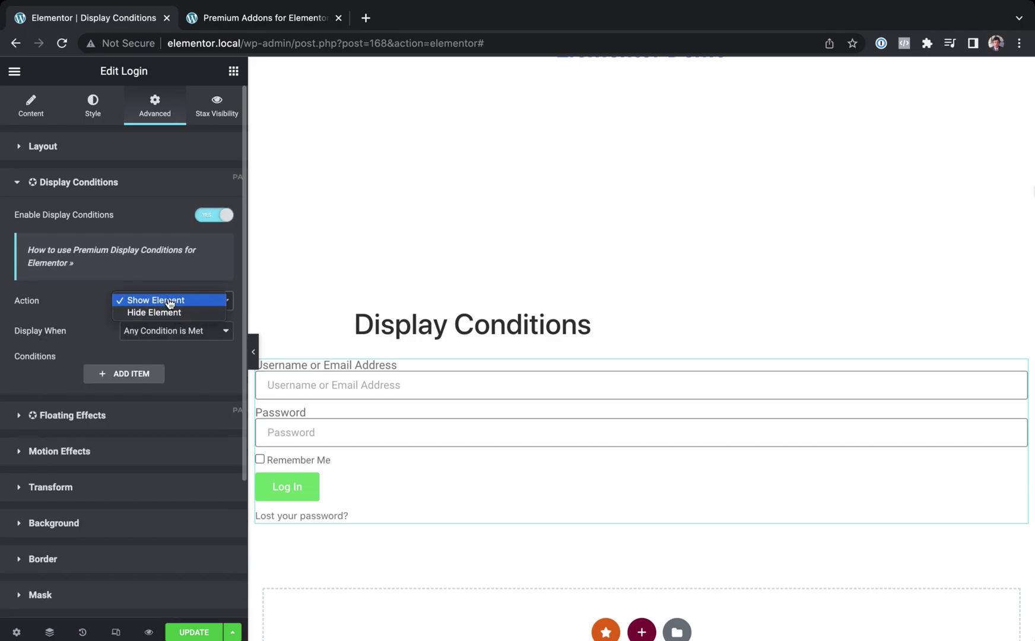
{"action": "left_click", "coordinate": [167, 301]}
Add a display condition of type Login Status and review its values
{"action": "left_click", "coordinate": [107, 373]}
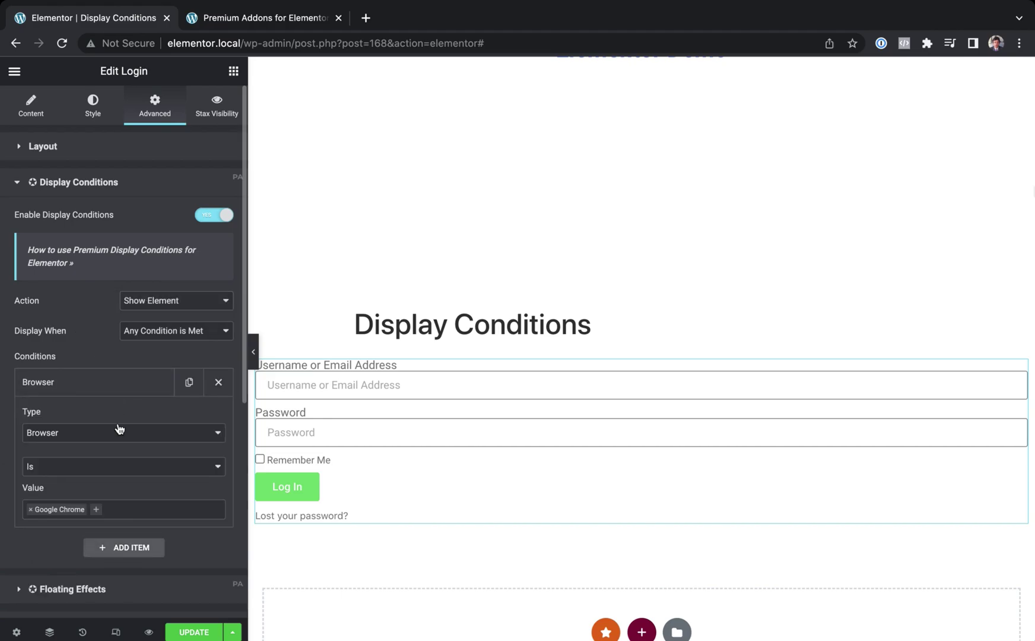
{"action": "scroll", "coordinate": [118, 359], "scroll_direction": "down", "scroll_amount": 2}
{"action": "left_click", "coordinate": [115, 335]}
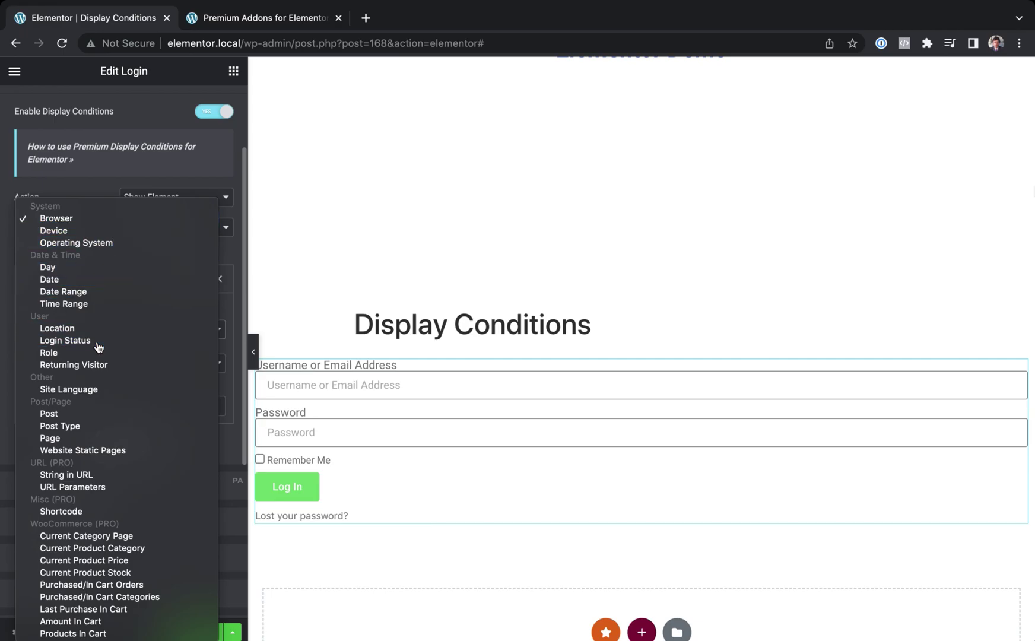
{"action": "left_click", "coordinate": [65, 340]}
{"action": "left_click", "coordinate": [121, 405]}
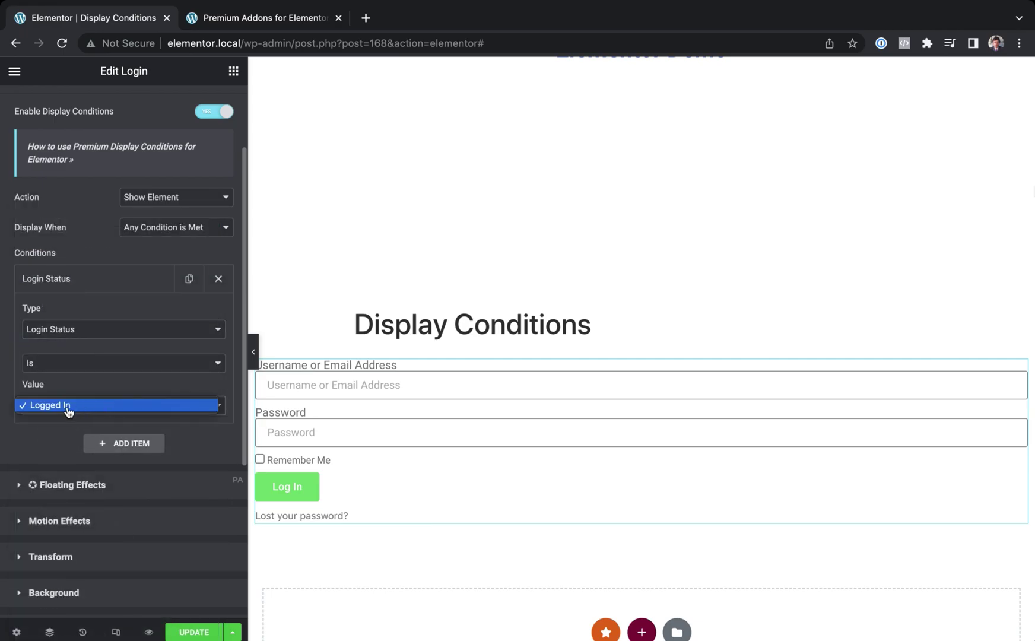
{"action": "left_click", "coordinate": [69, 409]}
{"action": "left_click", "coordinate": [121, 409]}
Change the Login Status condition's operator to Is Not
{"action": "left_click", "coordinate": [117, 407]}
{"action": "left_click", "coordinate": [102, 362]}
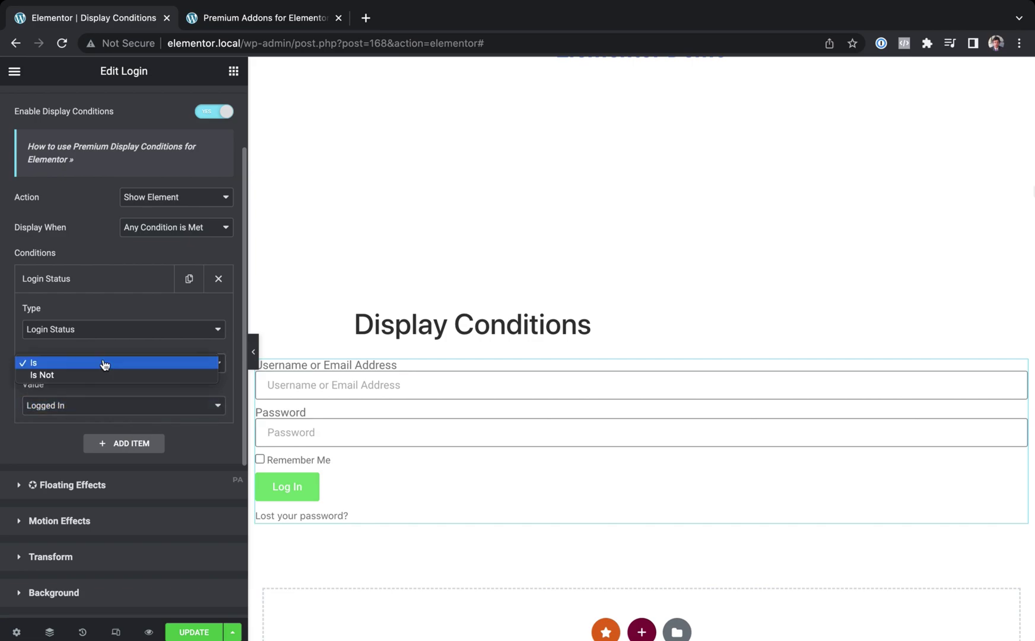
{"action": "left_click", "coordinate": [84, 374]}
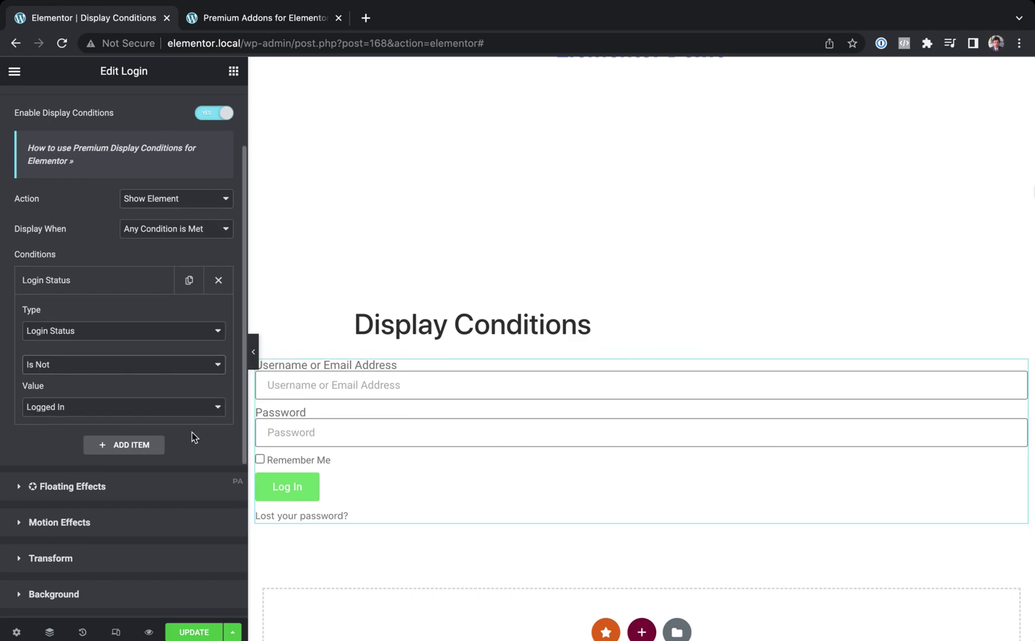
{"action": "scroll", "coordinate": [192, 432], "scroll_direction": "up", "scroll_amount": 2}
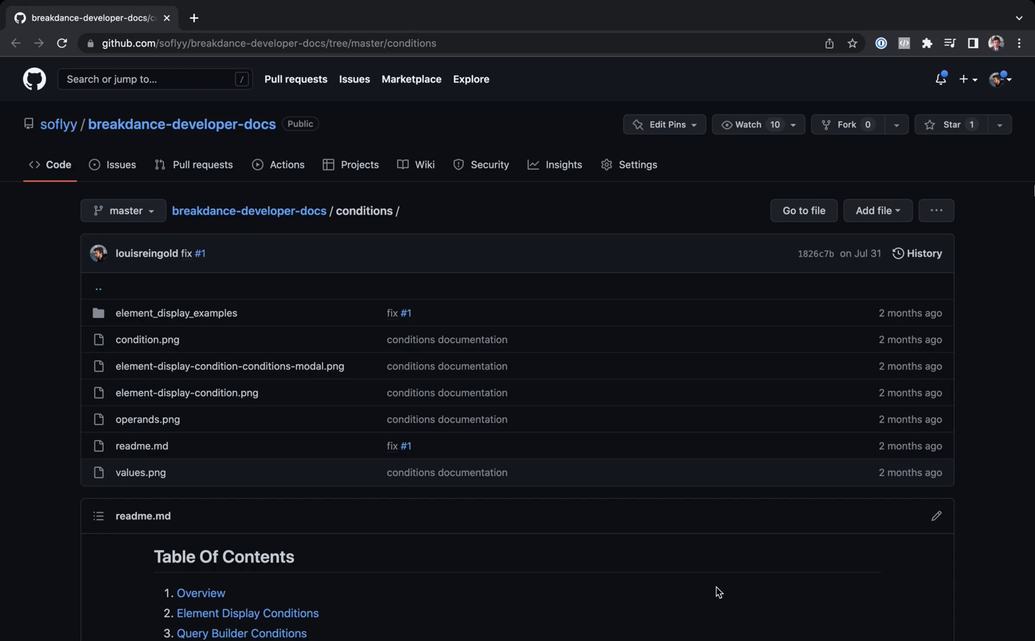
Scroll the conditions readme down to the ConditionsAPI register example and its callback code
{"action": "scroll", "coordinate": [718, 592], "scroll_direction": "down", "scroll_amount": 10}
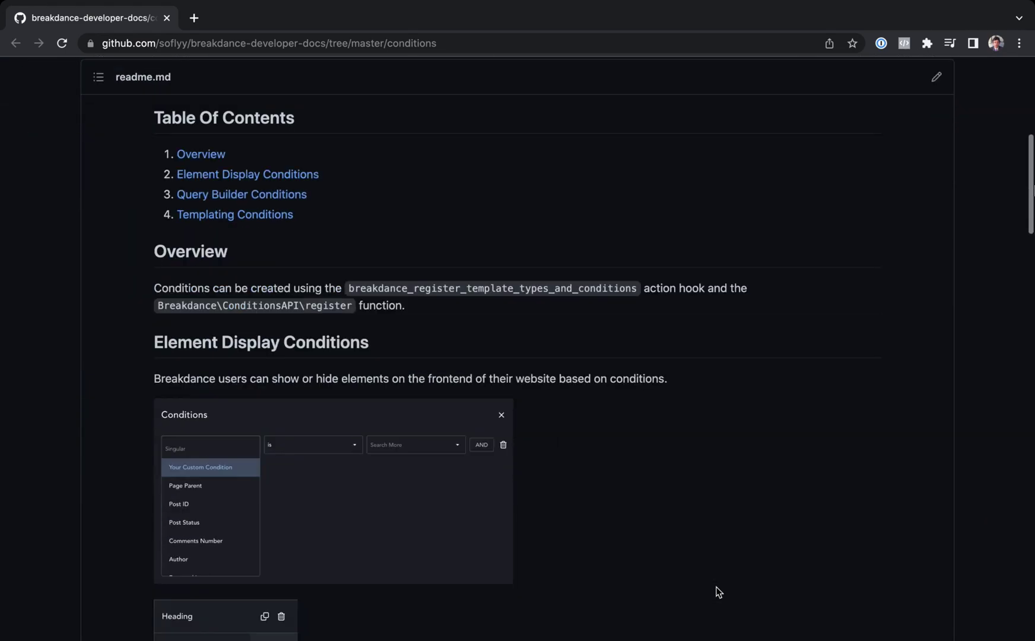
{"action": "scroll", "coordinate": [718, 592], "scroll_direction": "down", "scroll_amount": 10}
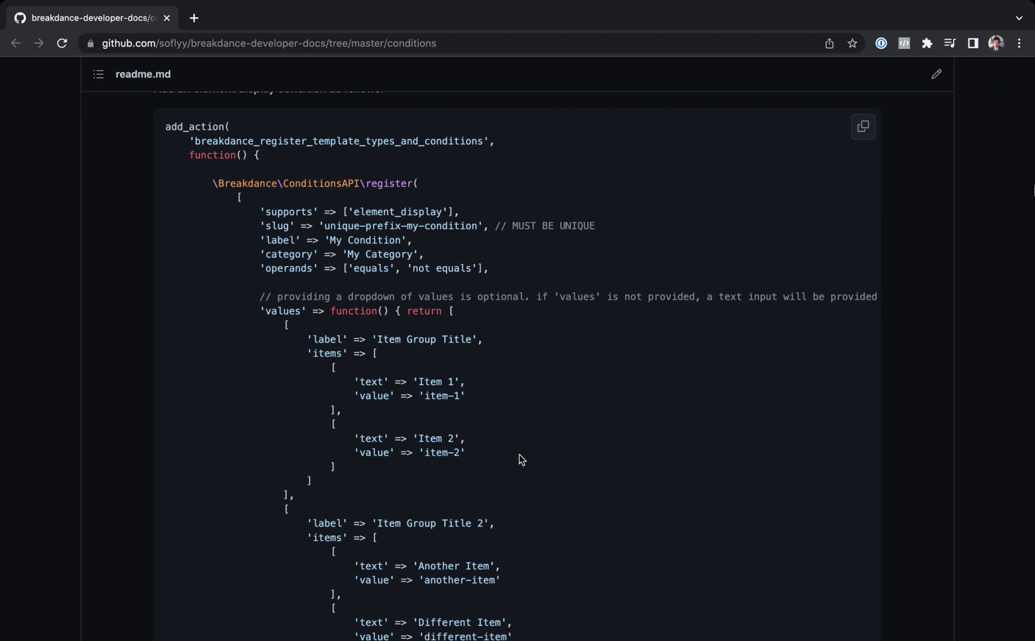
{"action": "scroll", "coordinate": [518, 459], "scroll_direction": "down", "scroll_amount": 5}
{"action": "scroll", "coordinate": [520, 457], "scroll_direction": "down", "scroll_amount": 10}
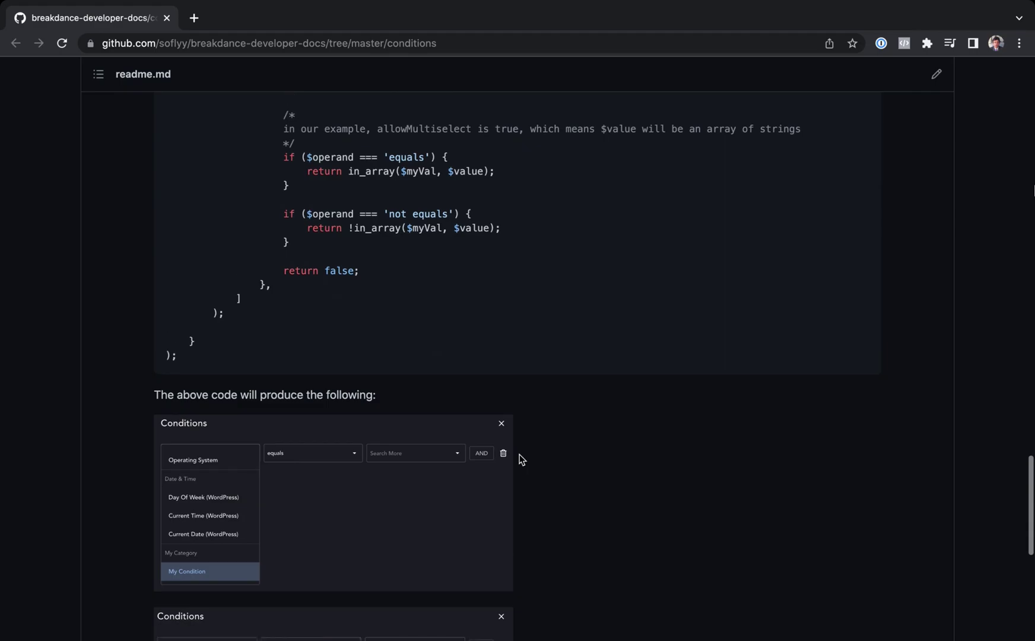
{"action": "scroll", "coordinate": [520, 456], "scroll_direction": "up", "scroll_amount": 5}
{"action": "scroll", "coordinate": [515, 457], "scroll_direction": "up", "scroll_amount": 1}
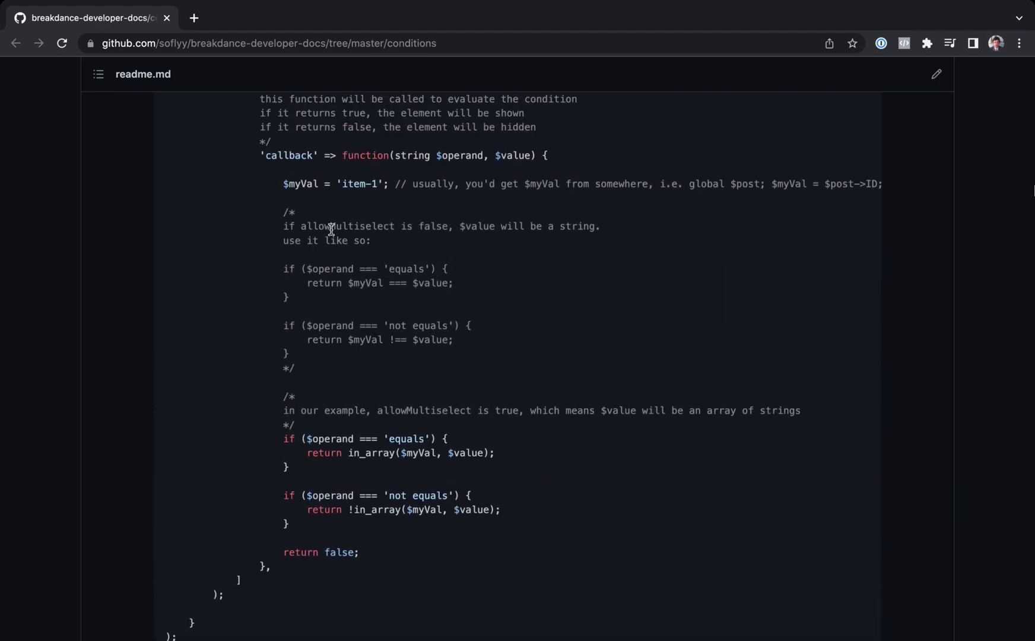